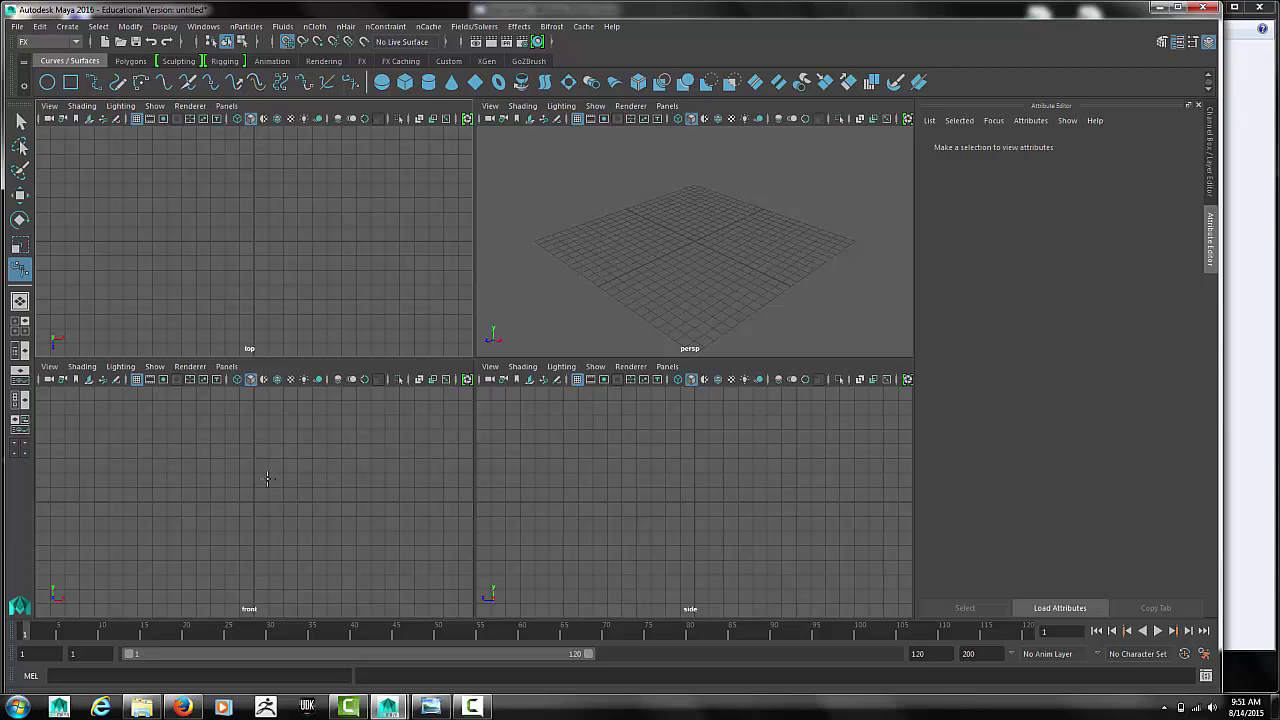
Step: Maximize the front viewport so it fills the whole Maya workspace
{"action": "key", "text": "space"}
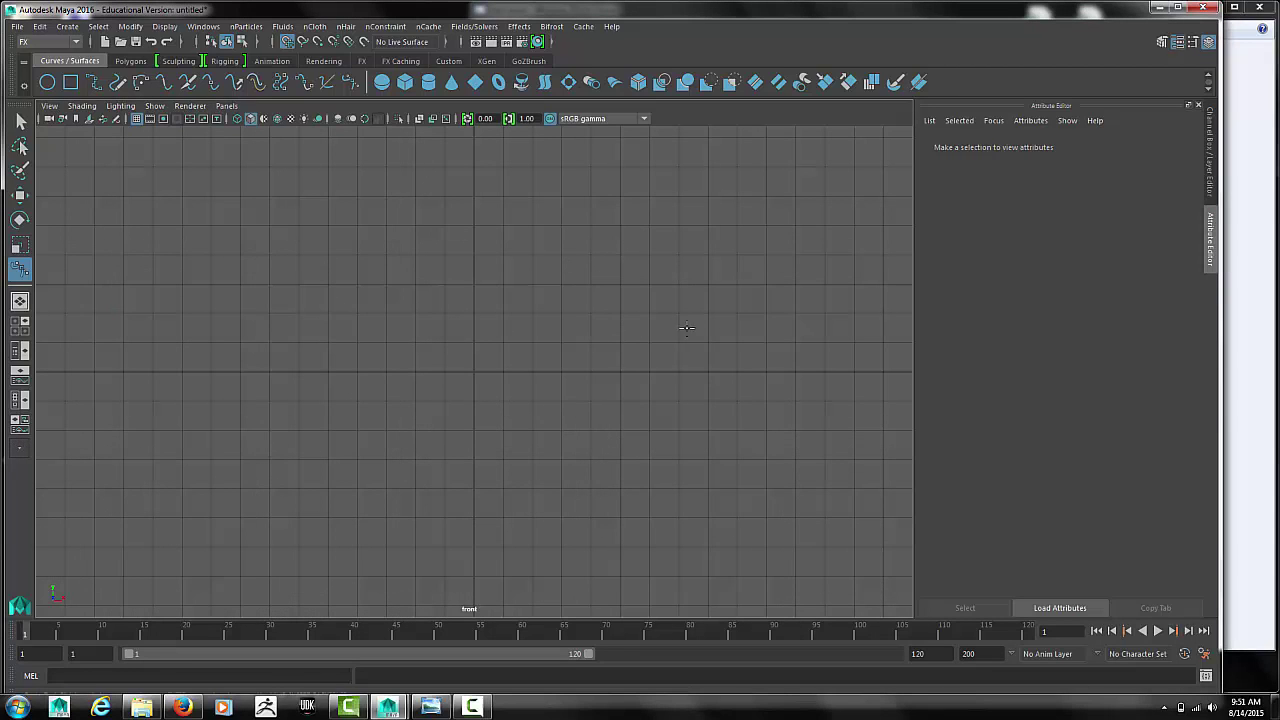
Step: Review the steel-drum reference photo in Photo Viewer, then return to Maya
{"action": "left_click", "coordinate": [1245, 435]}
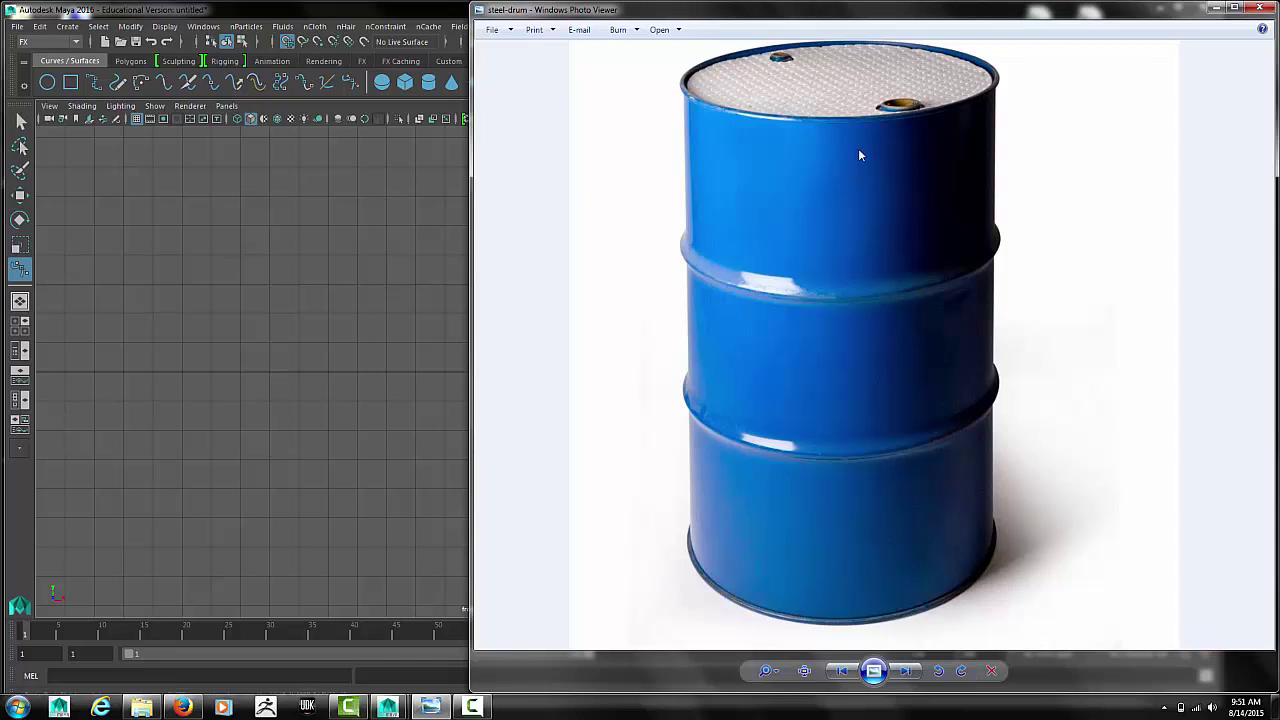
{"action": "left_click", "coordinate": [385, 225]}
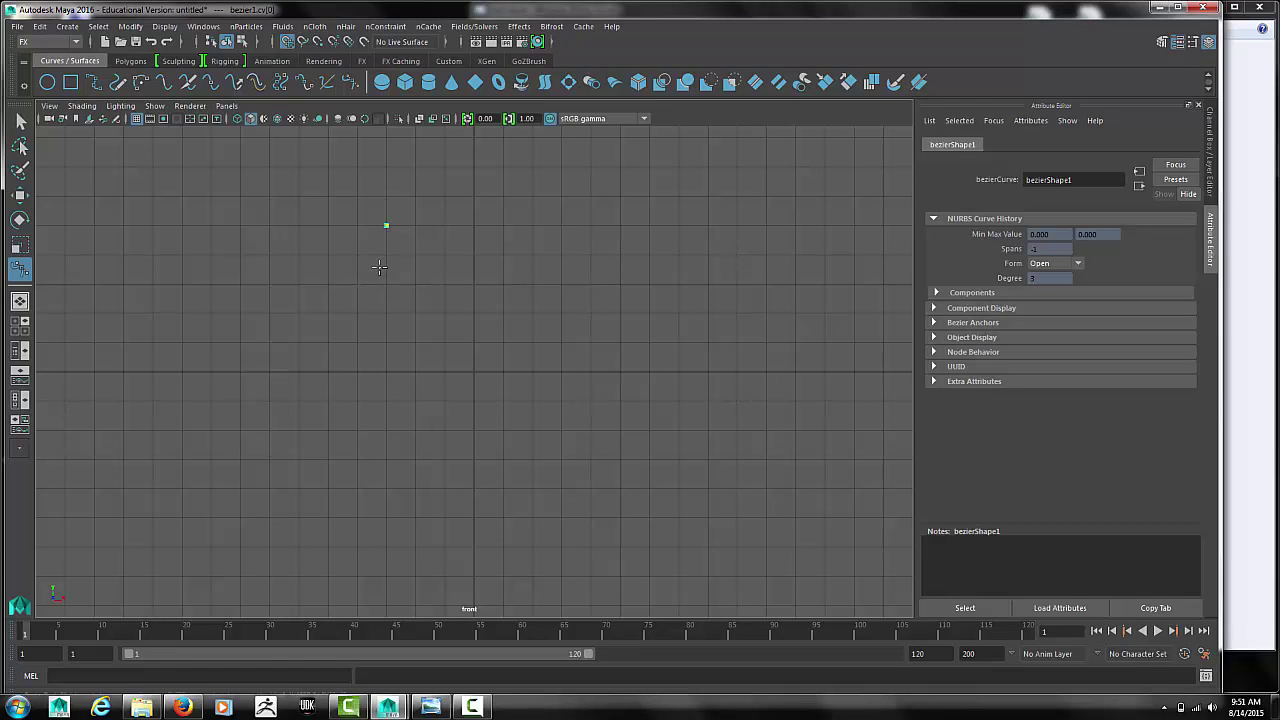
Step: Undo the stray Bezier point and turn on Snap to Grids
{"action": "key", "text": "ctrl+z"}
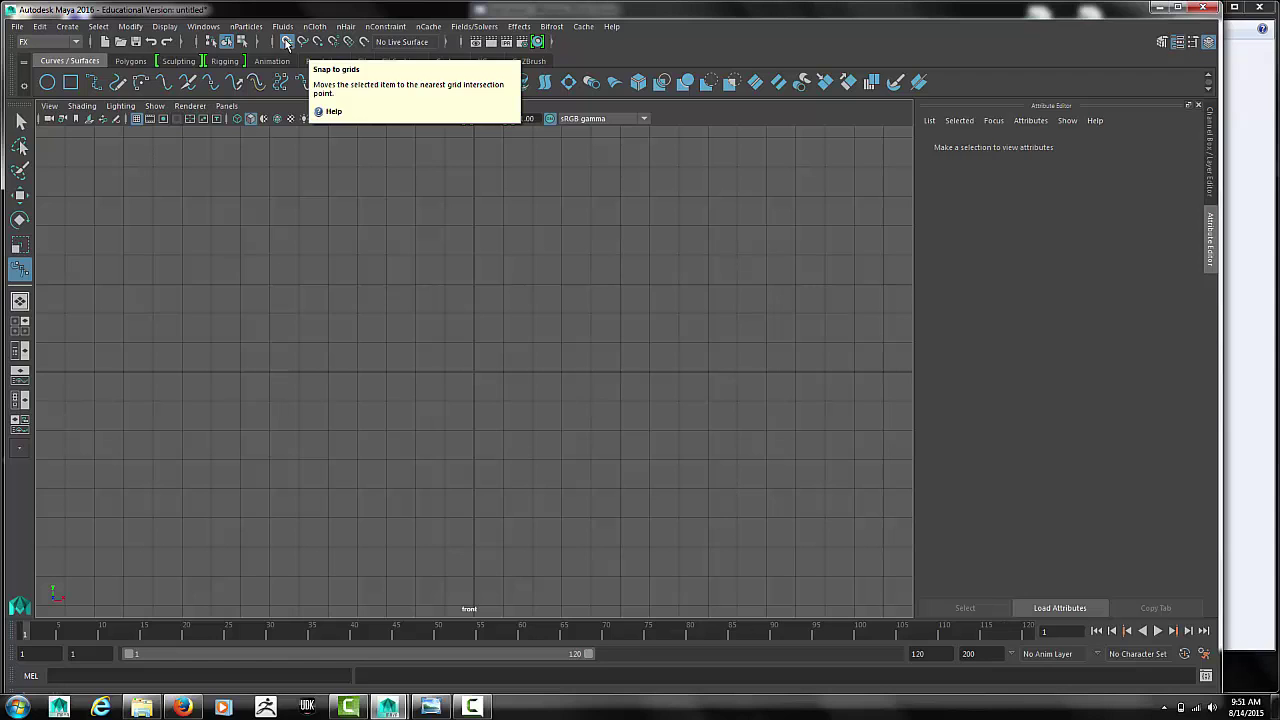
{"action": "left_click", "coordinate": [287, 42]}
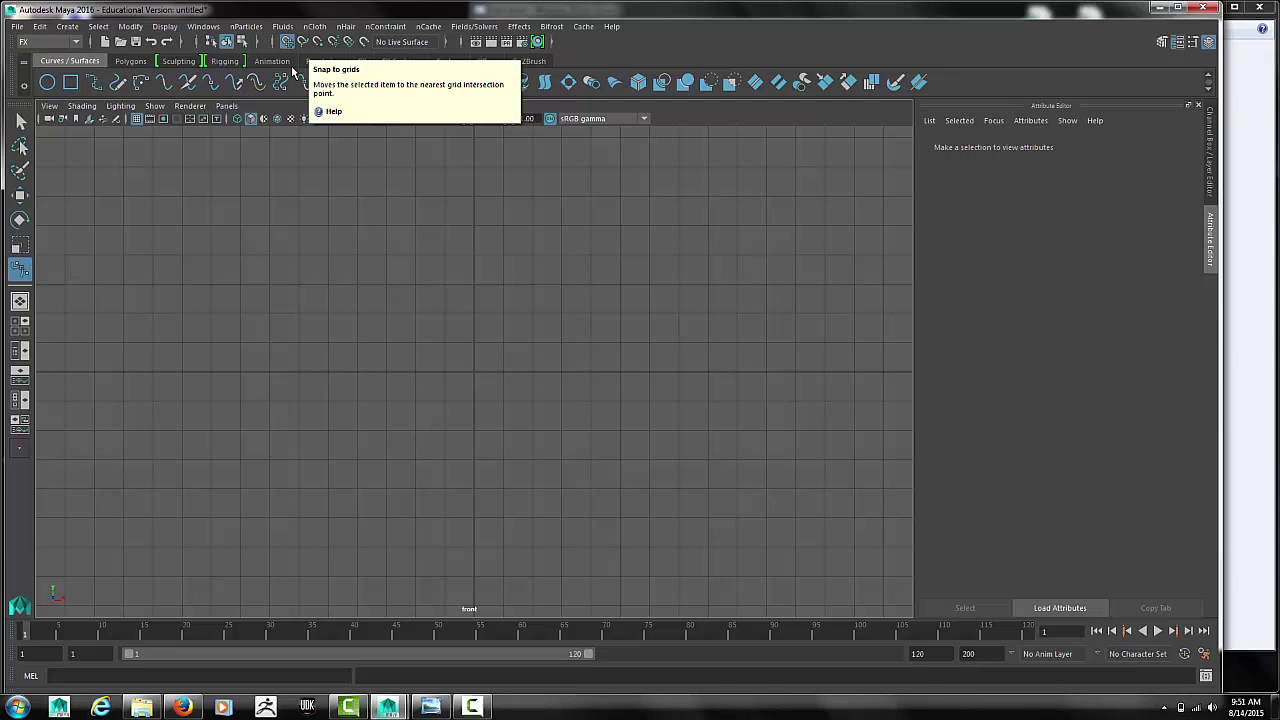
Step: Draw the Bezier profile down the drum side with upper and lower rounded ribs, then the base inward to the axis
{"action": "left_click", "coordinate": [678, 137]}
{"action": "left_click", "coordinate": [679, 197]}
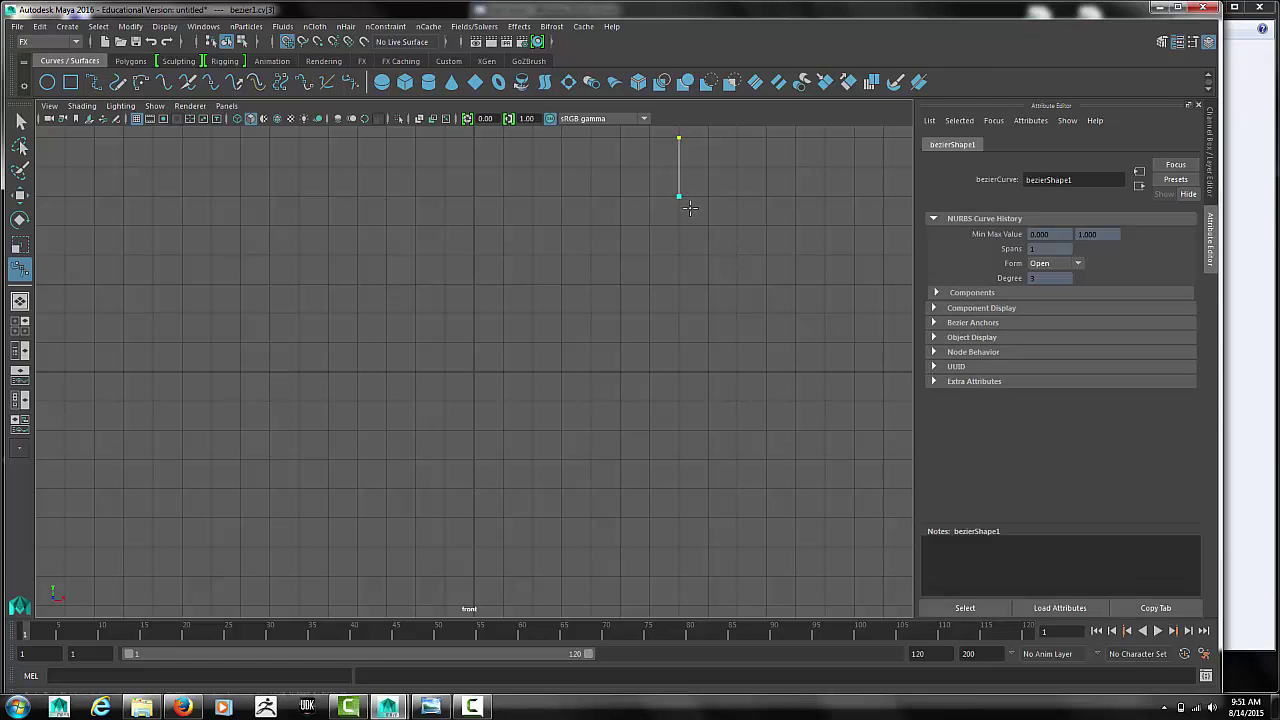
{"action": "left_click_drag", "start_coordinate": [707, 225], "coordinate": [708, 254]}
{"action": "left_click", "coordinate": [679, 254]}
{"action": "left_click", "coordinate": [678, 341]}
{"action": "left_click_drag", "start_coordinate": [708, 371], "coordinate": [708, 399]}
{"action": "left_click", "coordinate": [679, 401]}
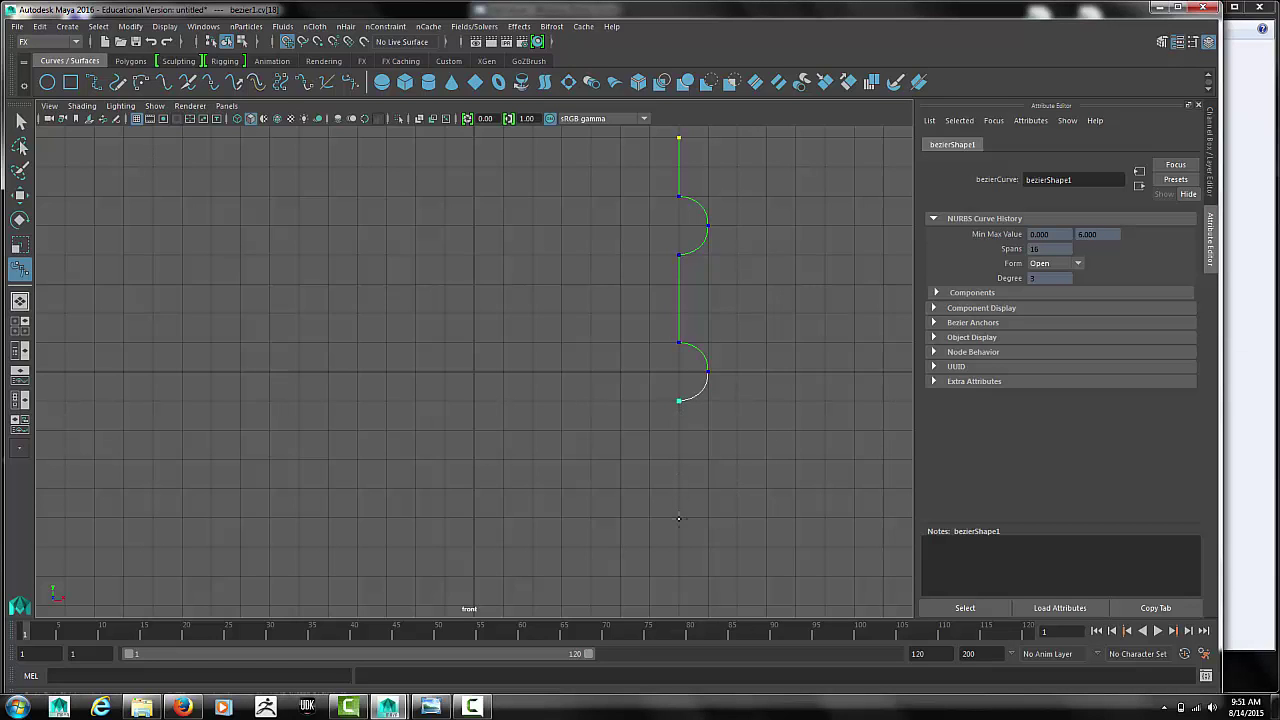
{"action": "left_click", "coordinate": [678, 546]}
{"action": "left_click", "coordinate": [474, 546]}
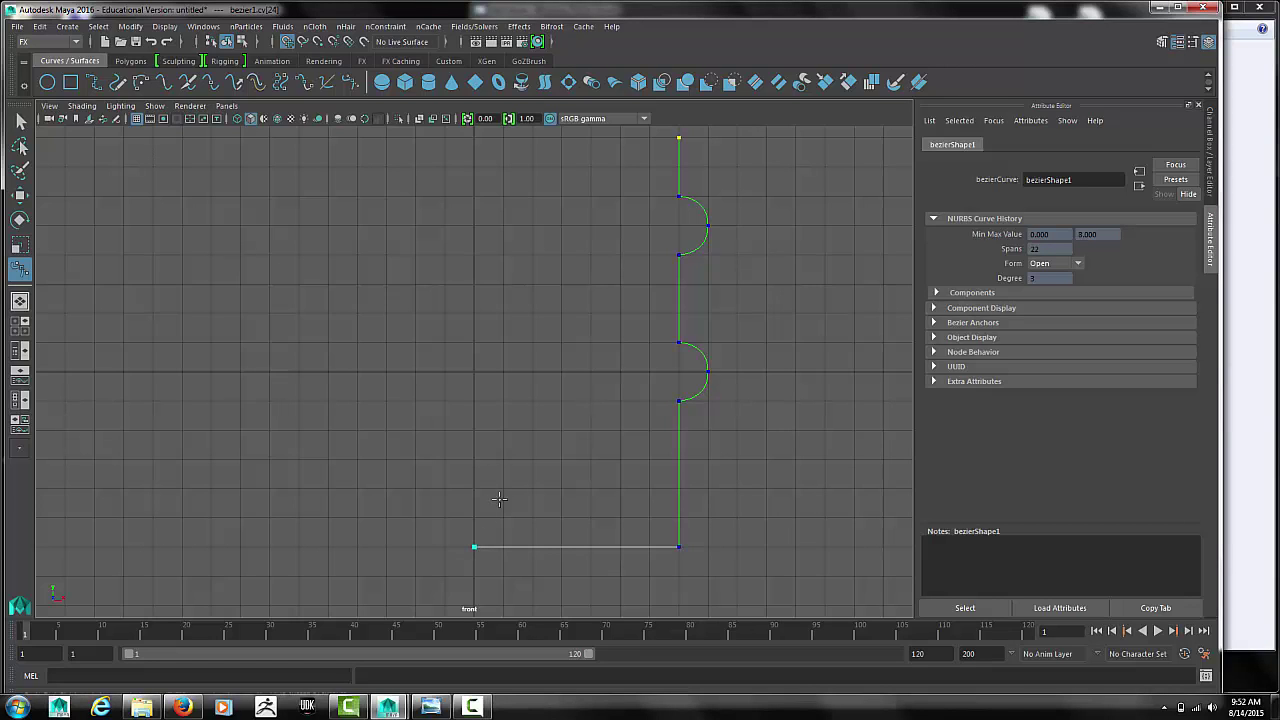
{"action": "key", "text": "Return"}
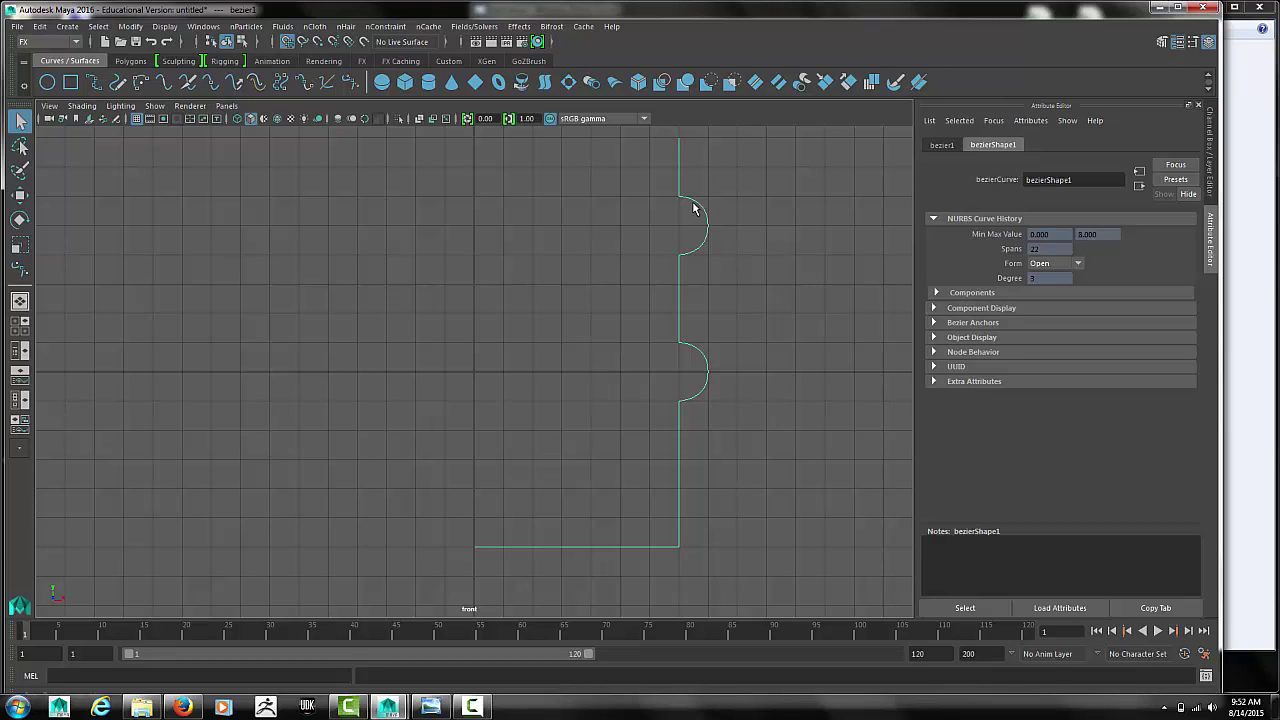
Step: Move both ribs' outer control vertices along X, with grid snapping off, to make the bulges shallower
{"action": "right_click_drag", "start_coordinate": [696, 207], "coordinate": [637, 208]}
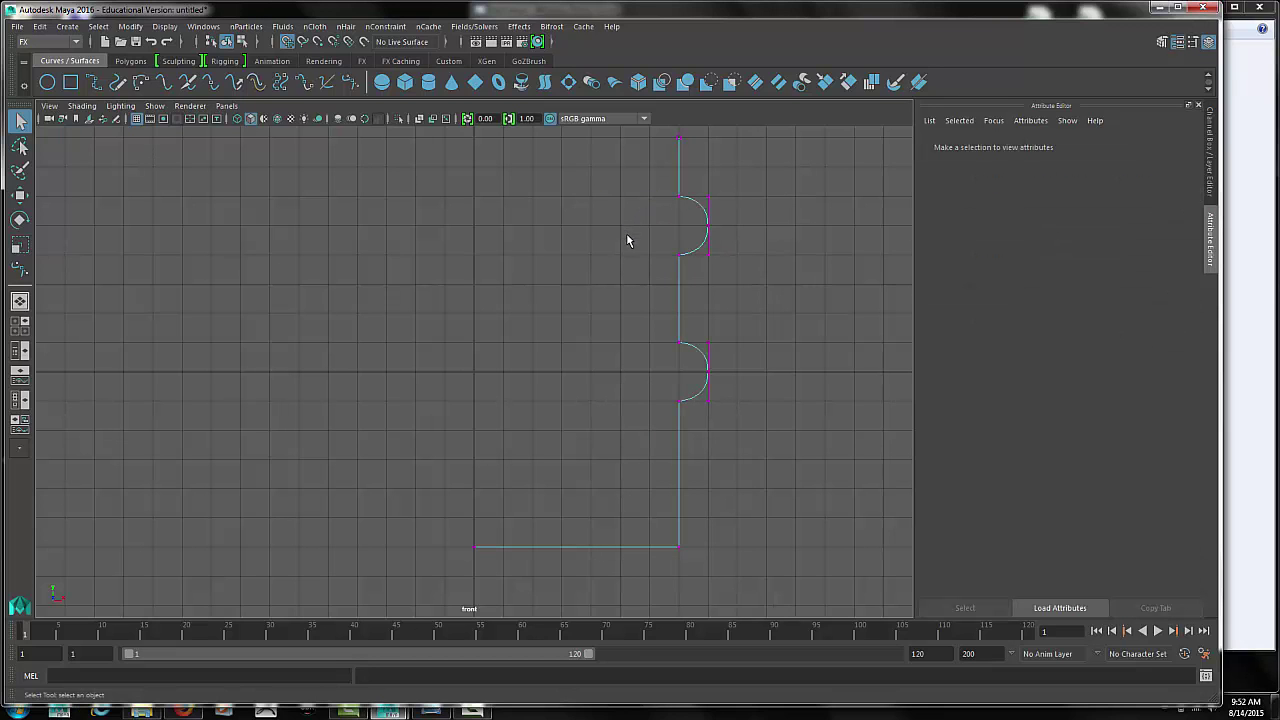
{"action": "left_click_drag", "start_coordinate": [738, 204], "coordinate": [700, 420]}
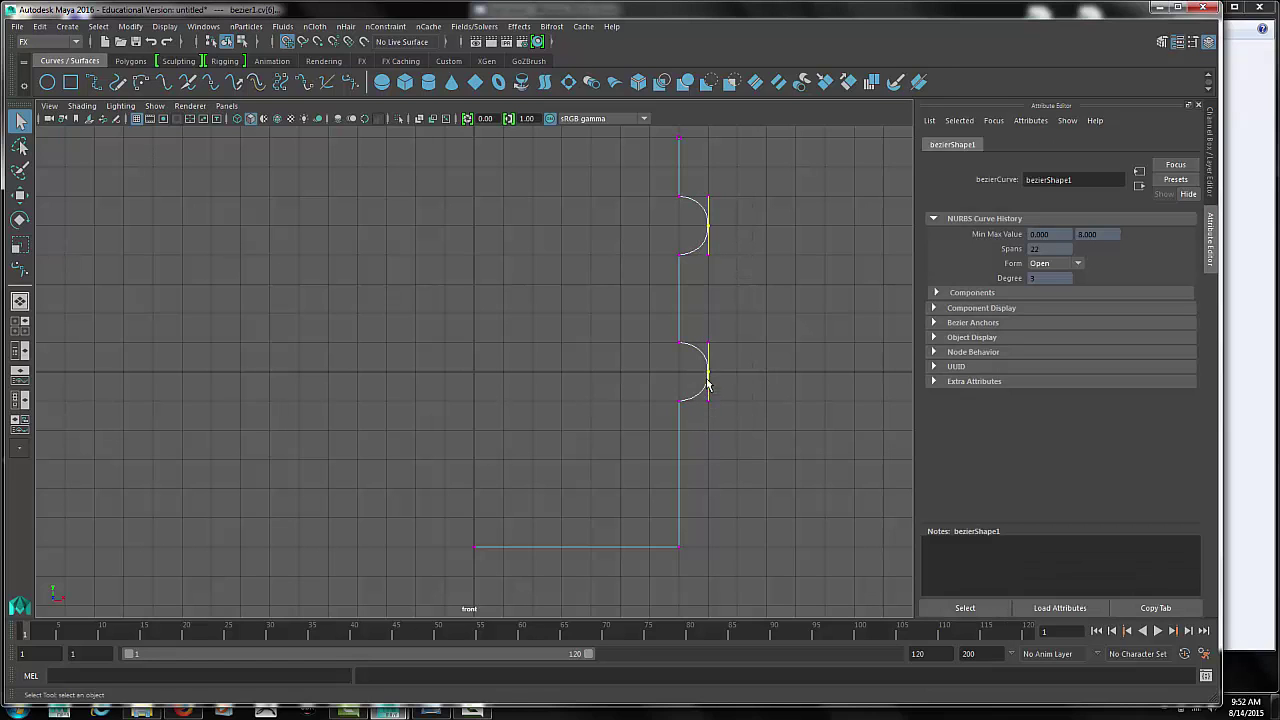
{"action": "key", "text": "w"}
{"action": "left_click_drag", "start_coordinate": [767, 302], "coordinate": [708, 303]}
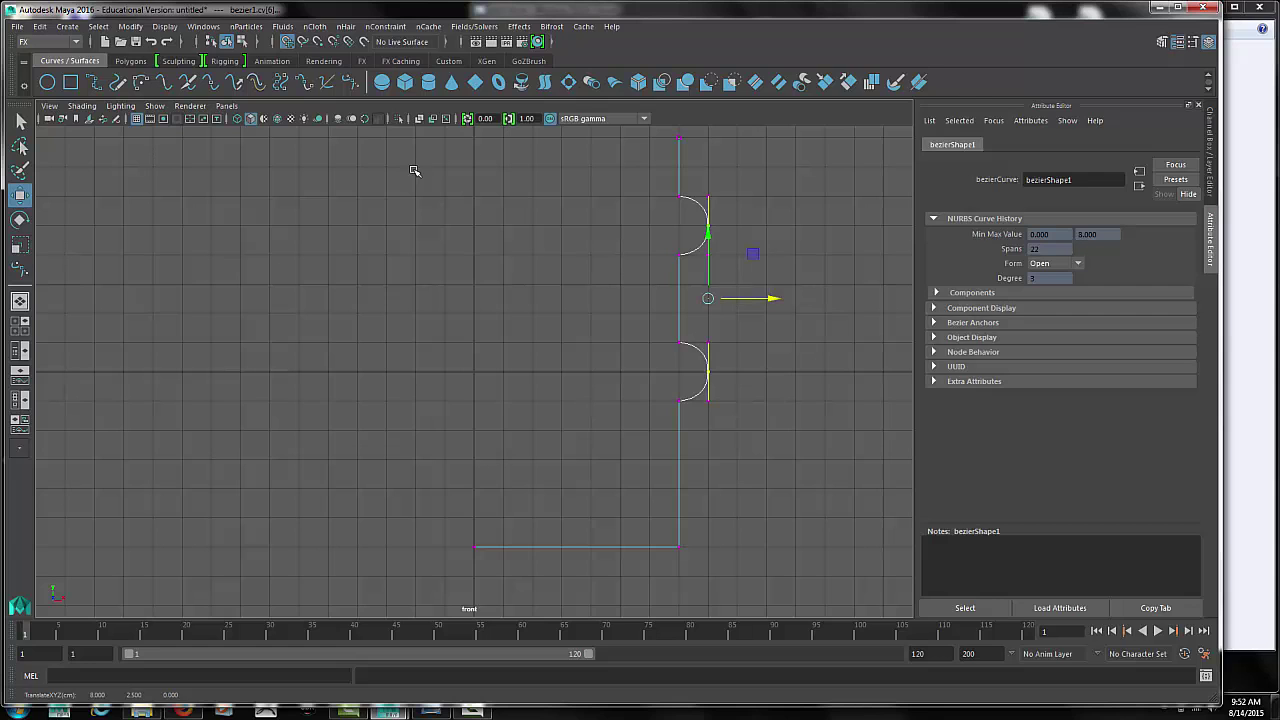
{"action": "left_click", "coordinate": [288, 43]}
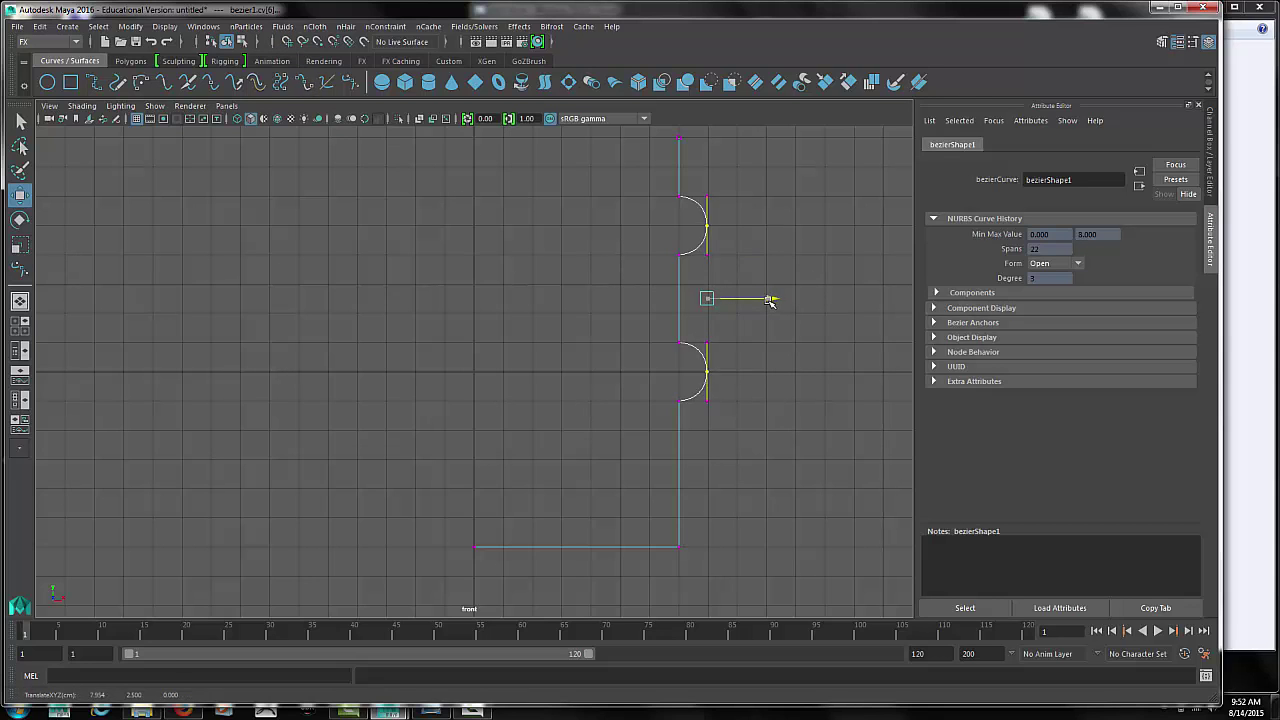
{"action": "left_click_drag", "start_coordinate": [769, 301], "coordinate": [757, 301]}
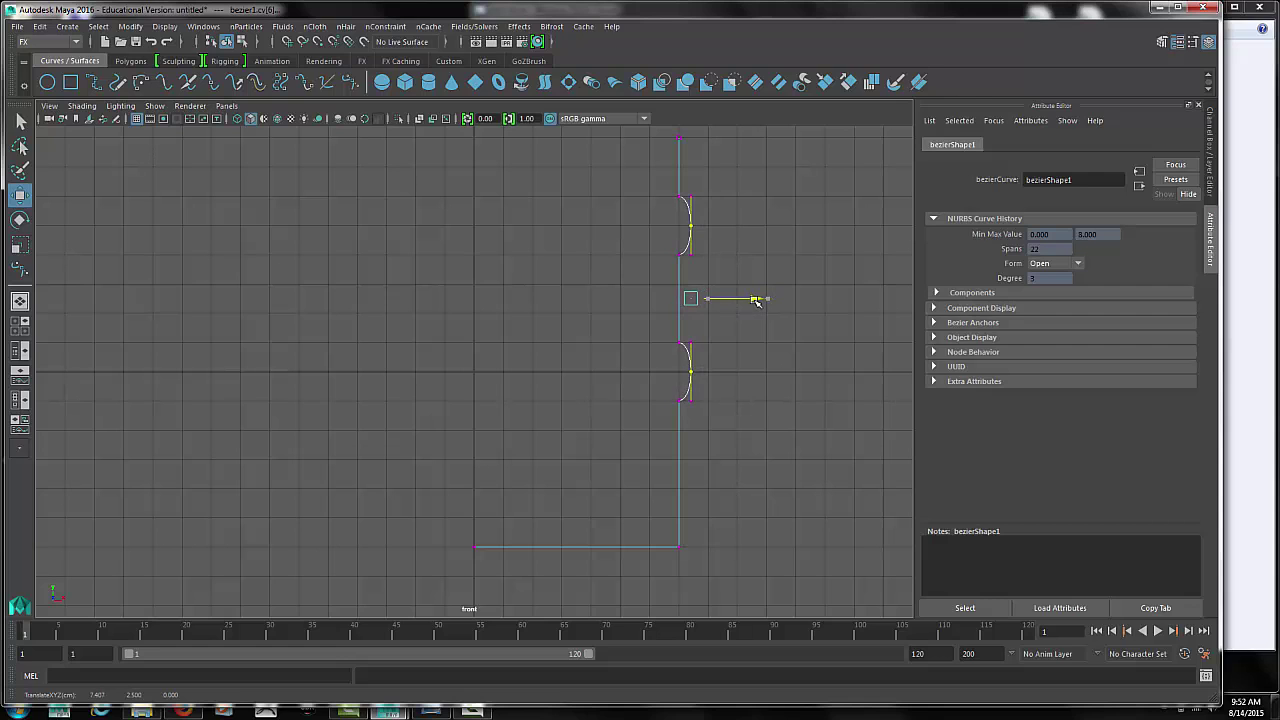
{"action": "left_click", "coordinate": [649, 292]}
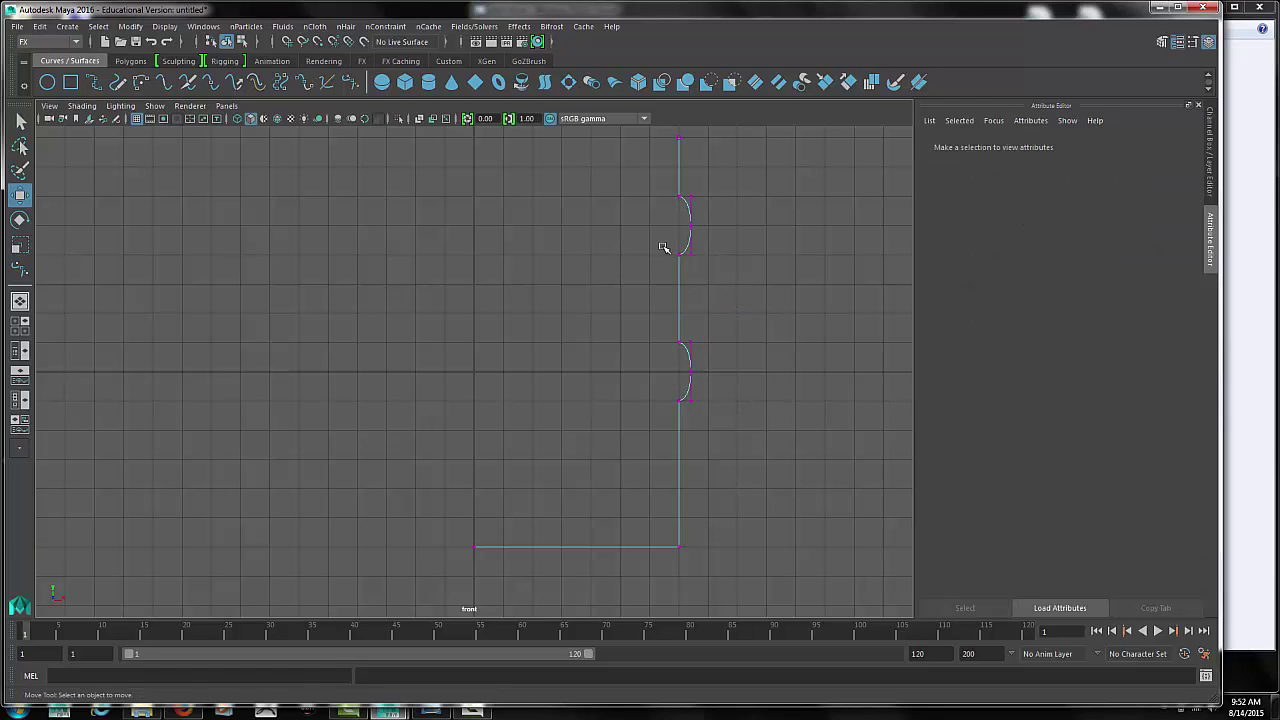
{"action": "left_click_drag", "start_coordinate": [662, 247], "coordinate": [689, 354]}
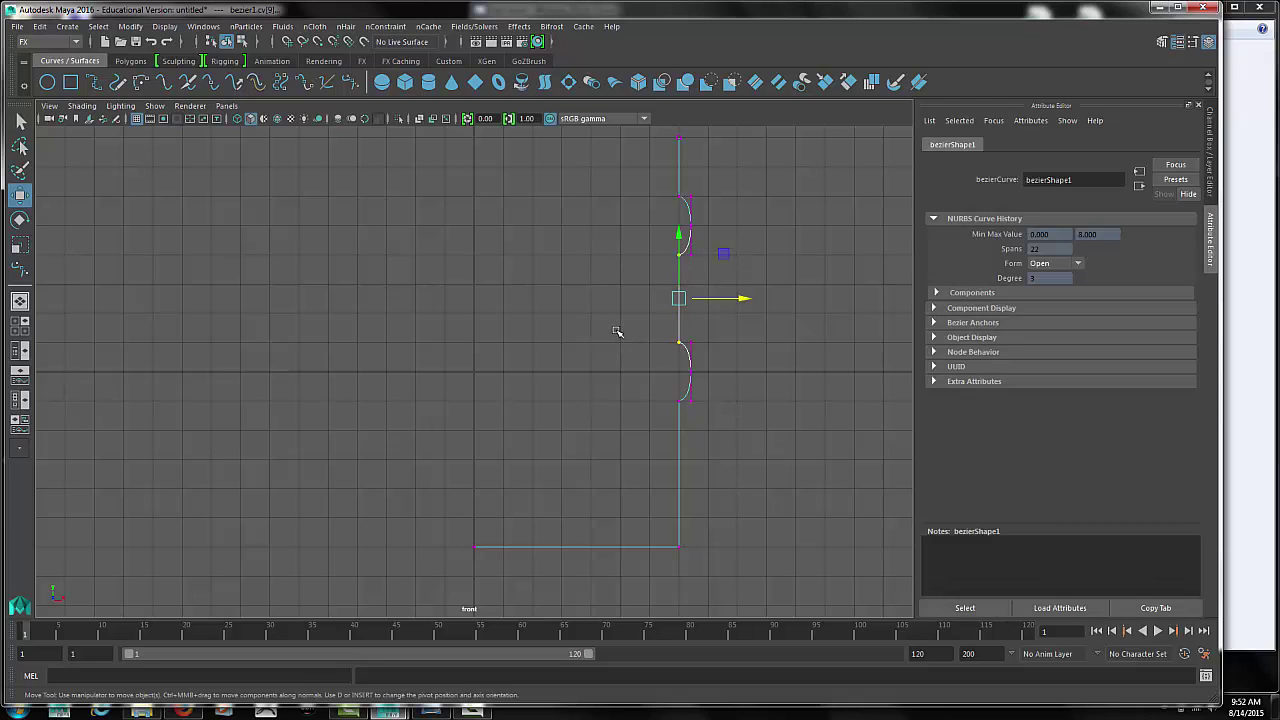
{"action": "left_click", "coordinate": [632, 323]}
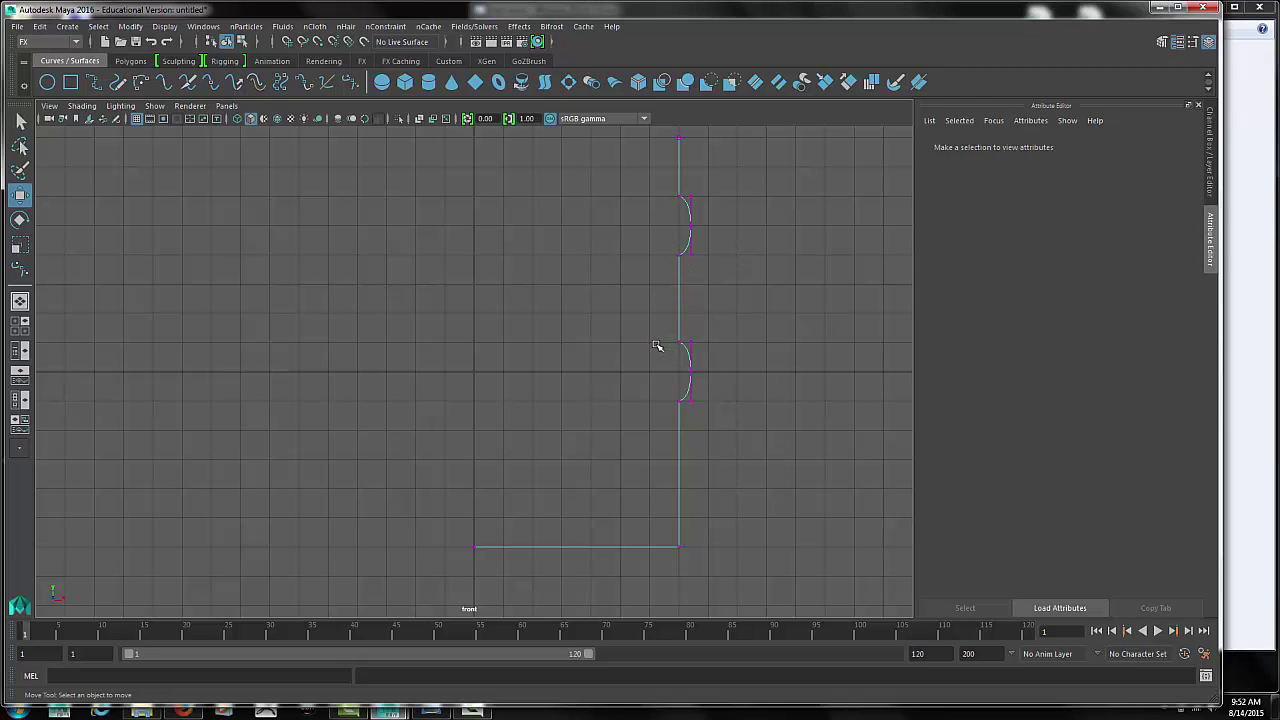
Step: Scale the rib control points vertically to draw the two ribs closer together
{"action": "left_click_drag", "start_coordinate": [667, 243], "coordinate": [688, 343]}
{"action": "key", "text": "r"}
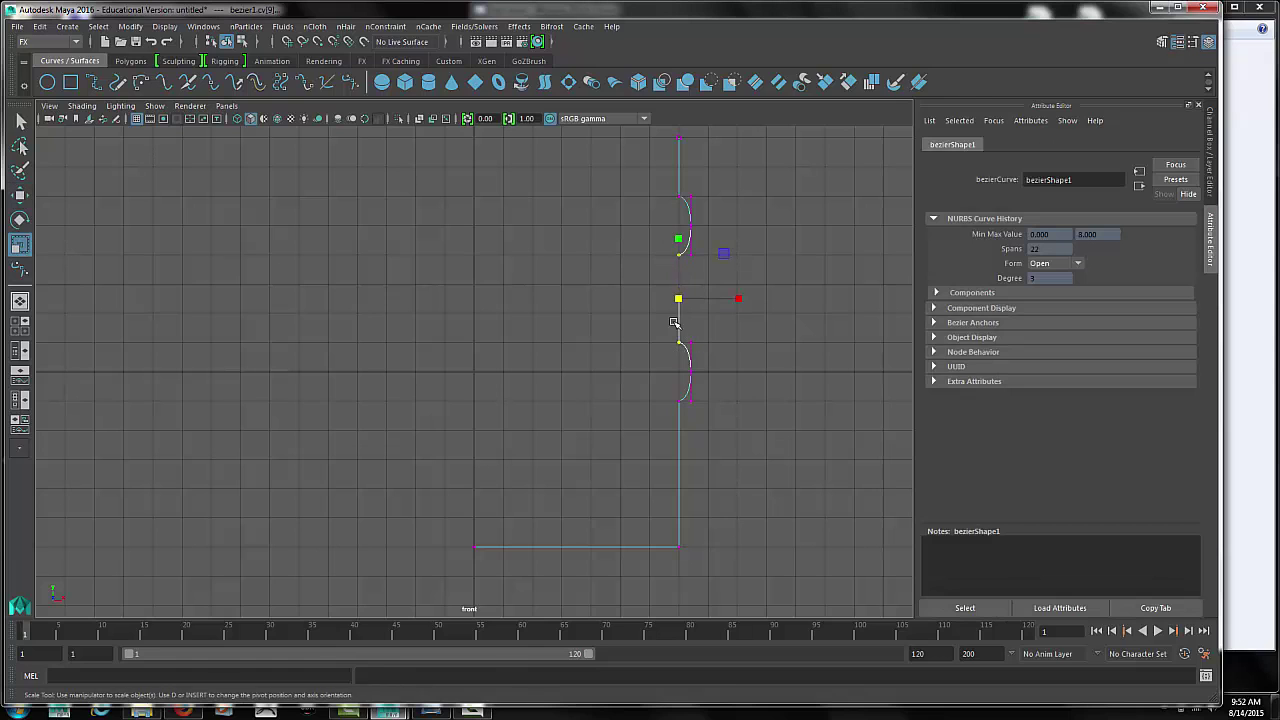
{"action": "left_click_drag", "start_coordinate": [679, 239], "coordinate": [676, 225]}
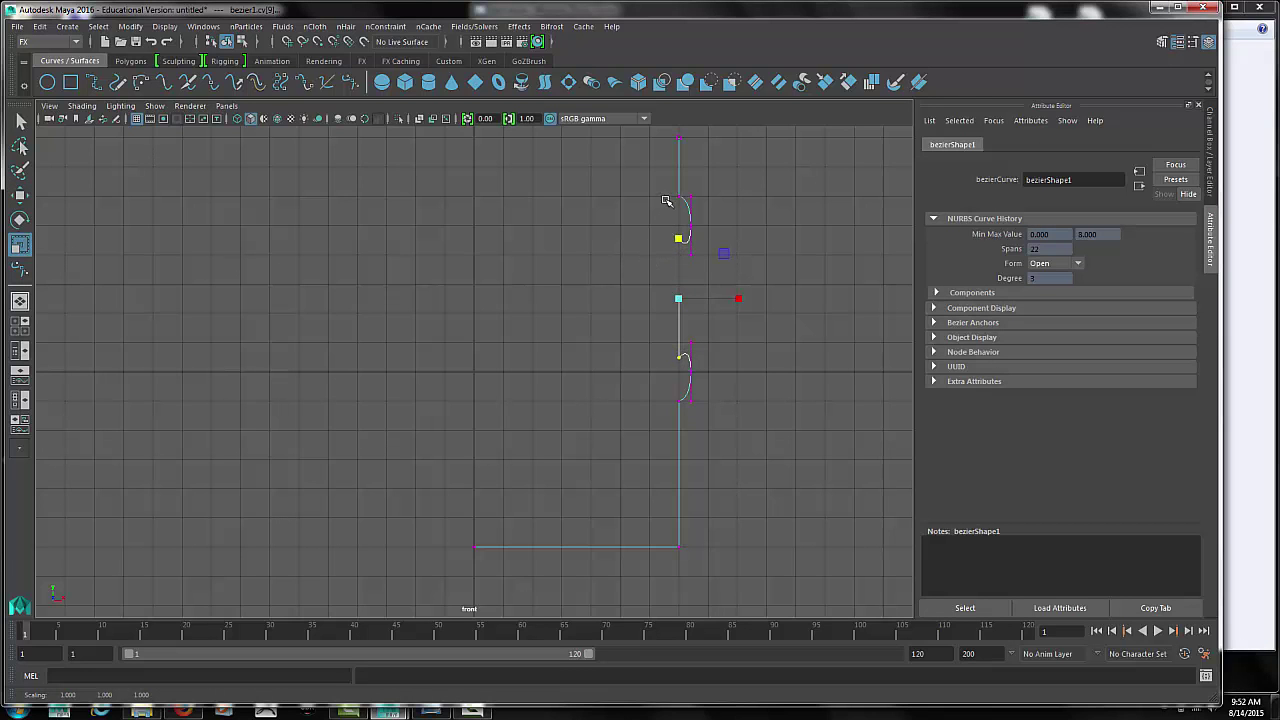
{"action": "left_click", "coordinate": [684, 199]}
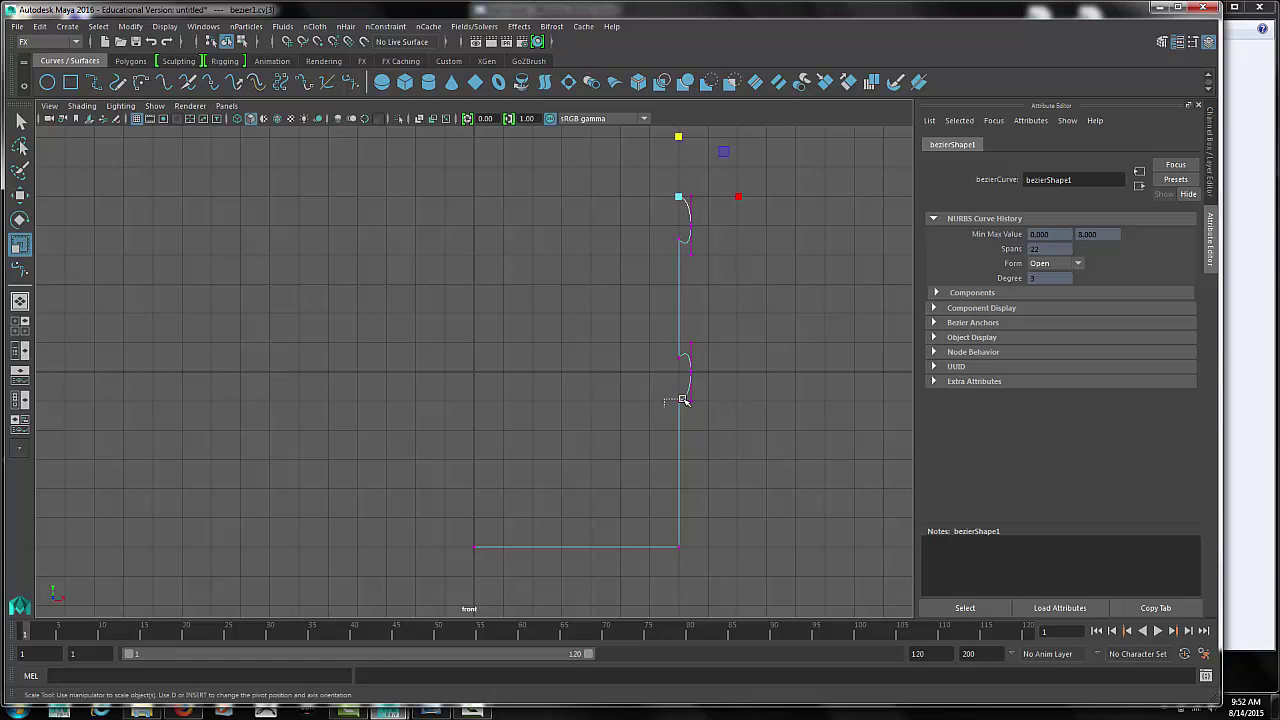
{"action": "left_click", "coordinate": [684, 398], "text": "shift"}
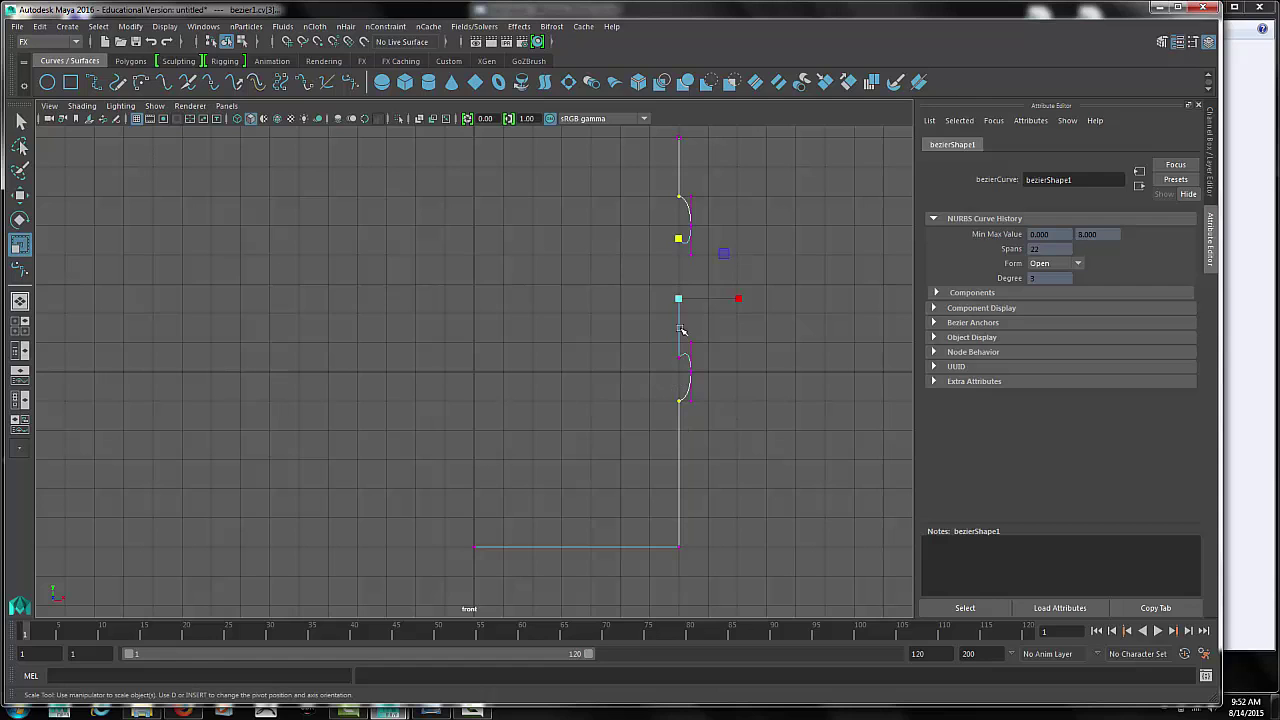
{"action": "left_click_drag", "start_coordinate": [680, 239], "coordinate": [679, 251]}
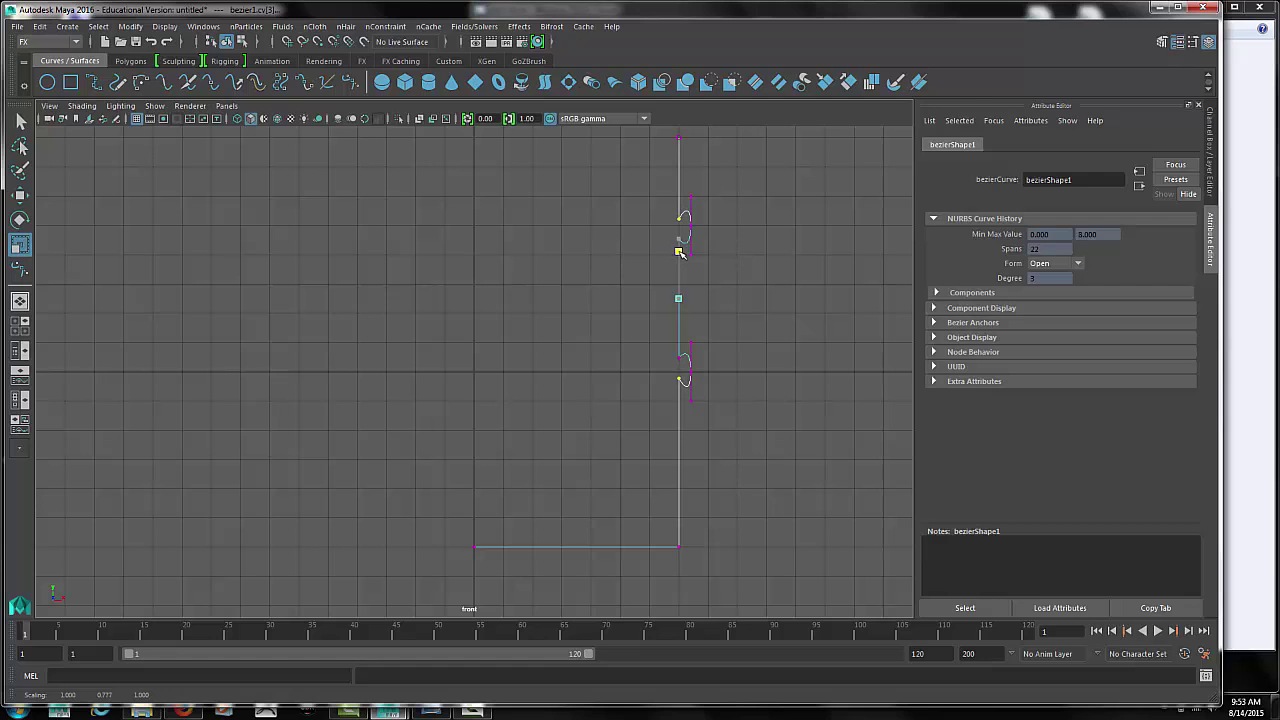
{"action": "left_click", "coordinate": [631, 269]}
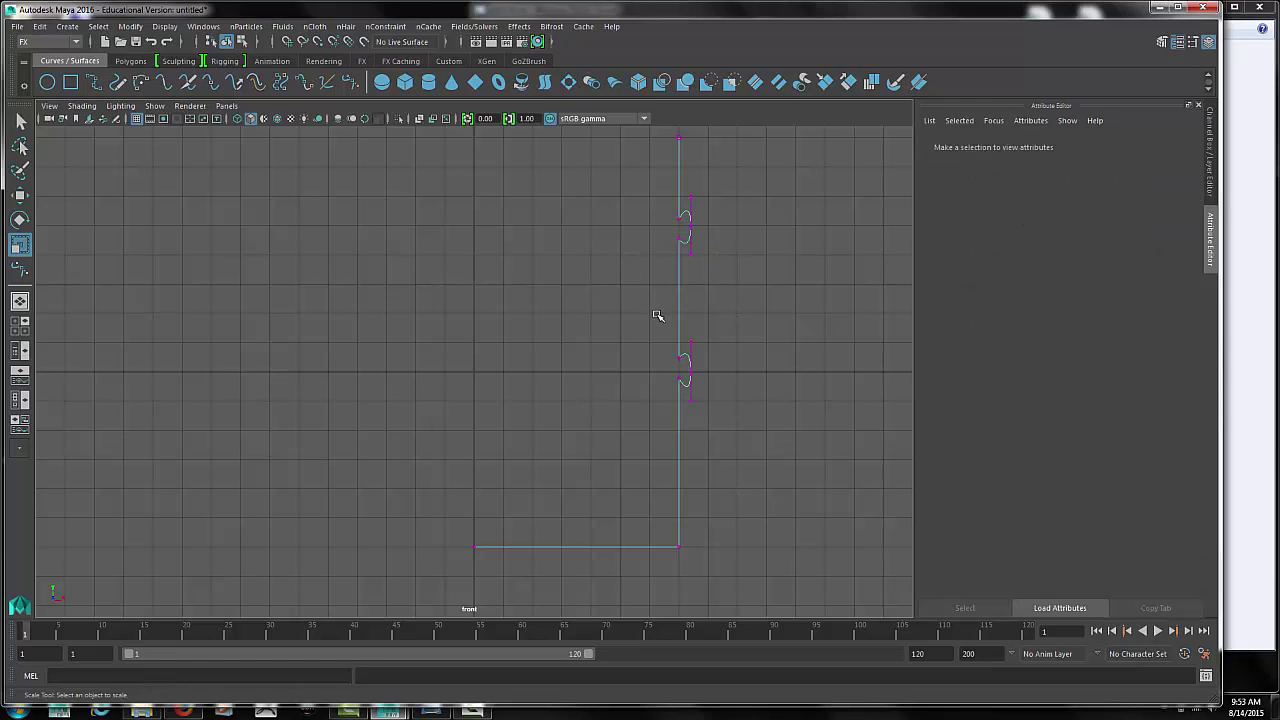
Step: Shorten both rib anchors' tangent handles in Y and nudge the upper rib point down
{"action": "left_click", "coordinate": [690, 225]}
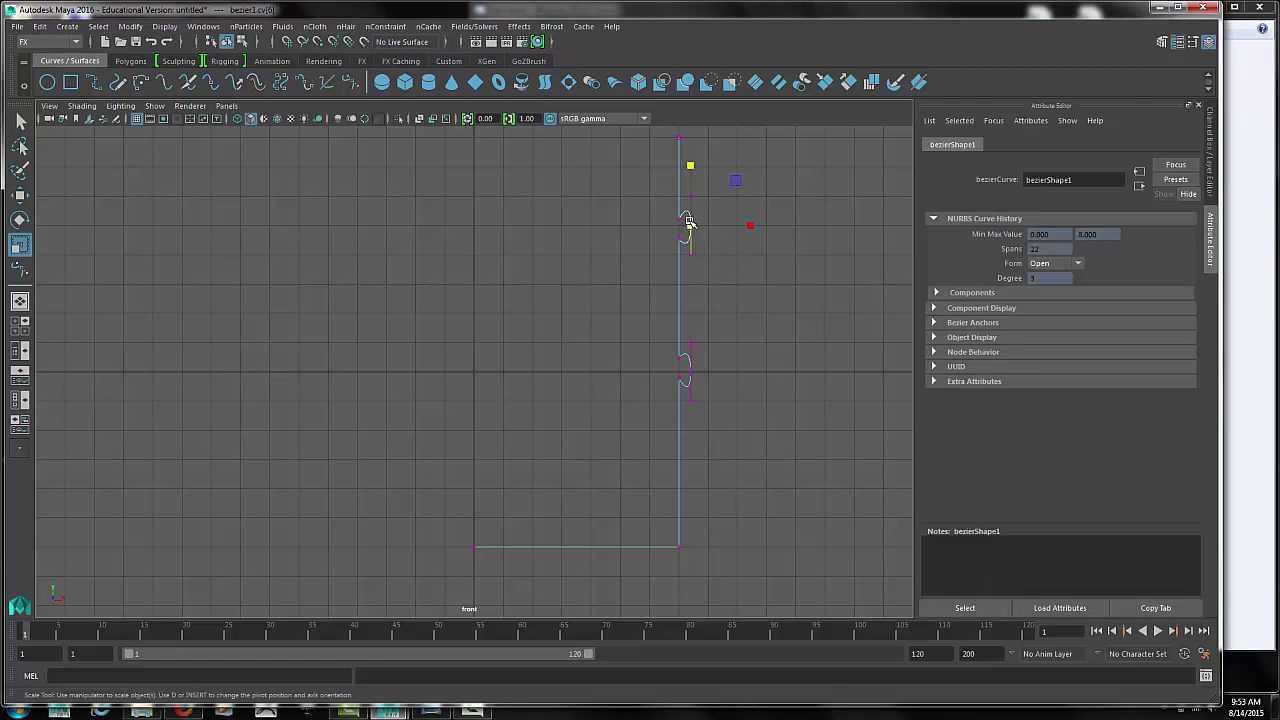
{"action": "key", "text": "w"}
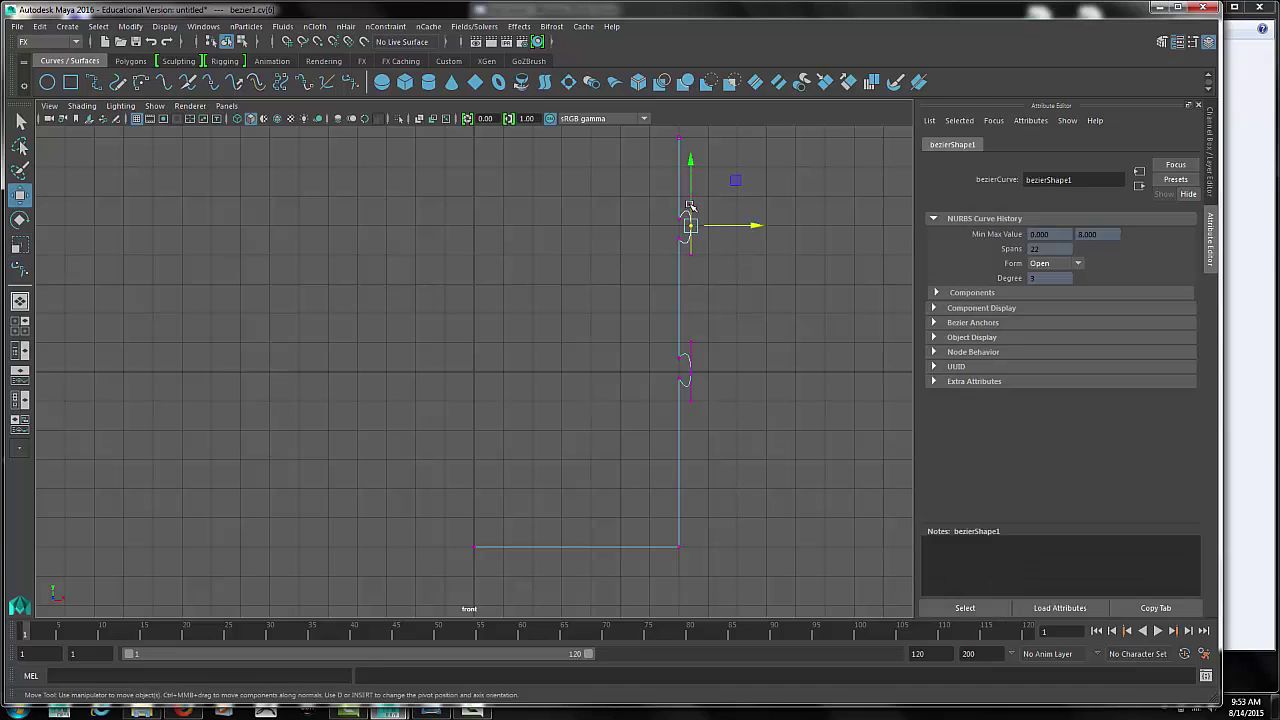
{"action": "key", "text": "r"}
{"action": "left_click_drag", "start_coordinate": [692, 166], "coordinate": [698, 213]}
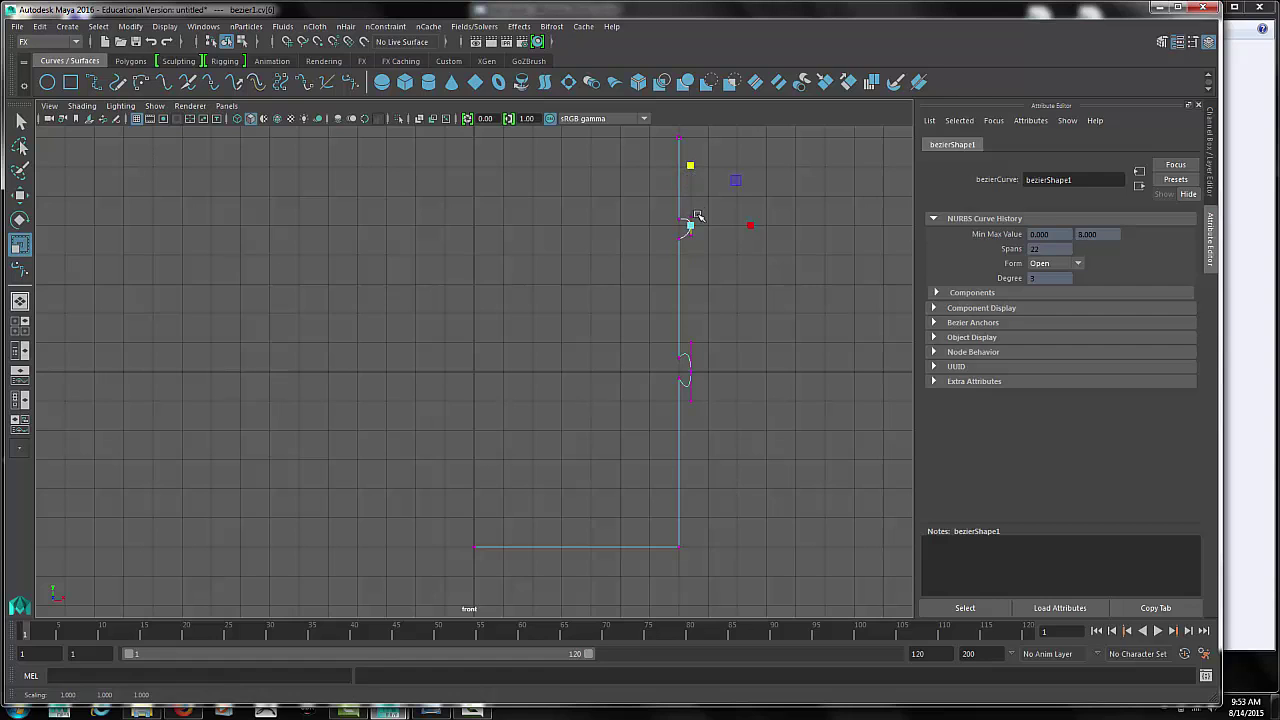
{"action": "left_click", "coordinate": [692, 373]}
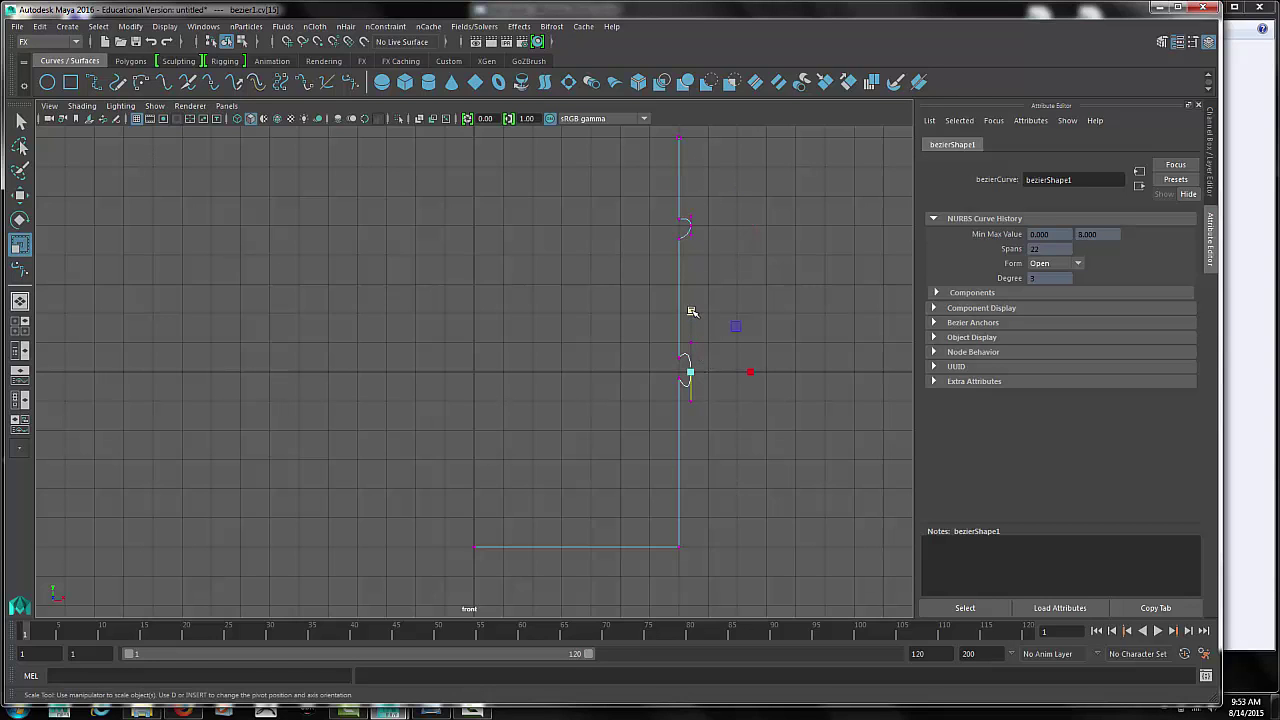
{"action": "mouse_move", "coordinate": [690, 313]}
{"action": "left_mouse_down"}
{"action": "mouse_move", "coordinate": [698, 348]}
{"action": "mouse_move", "coordinate": [692, 303]}
{"action": "left_mouse_up"}
{"action": "key", "text": "w"}
{"action": "left_click", "coordinate": [688, 226]}
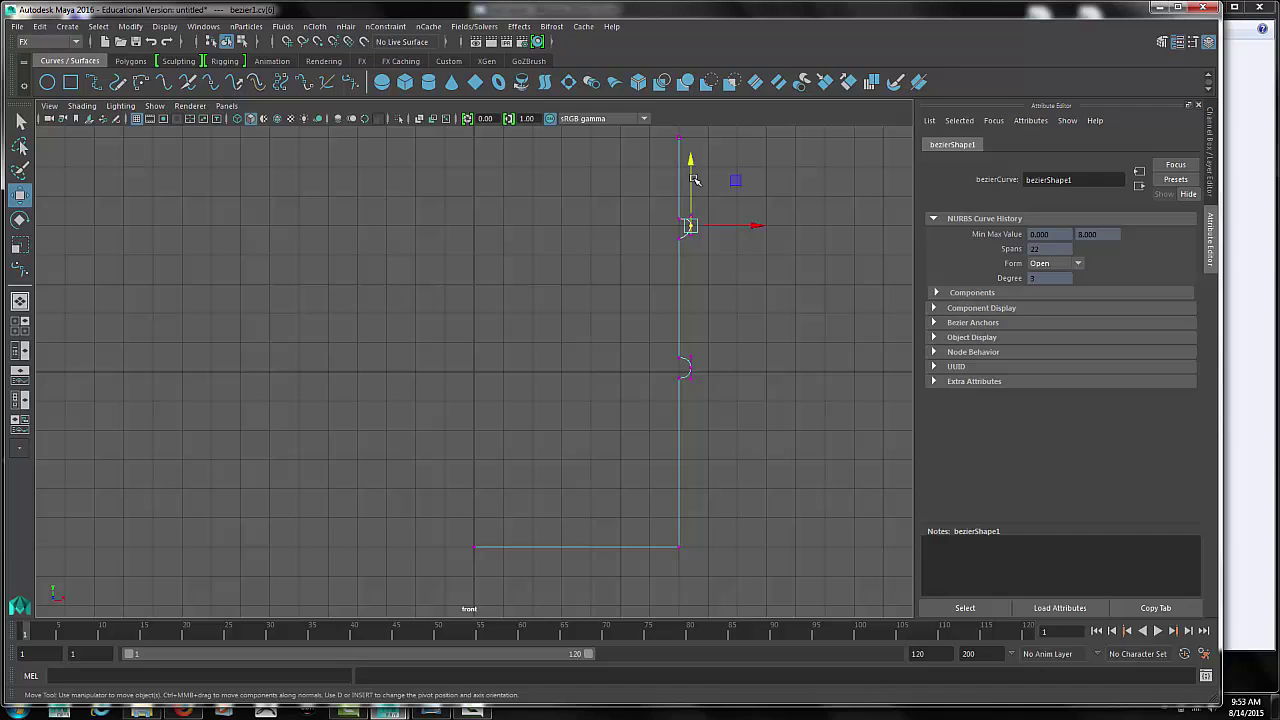
{"action": "left_click_drag", "start_coordinate": [691, 163], "coordinate": [691, 166]}
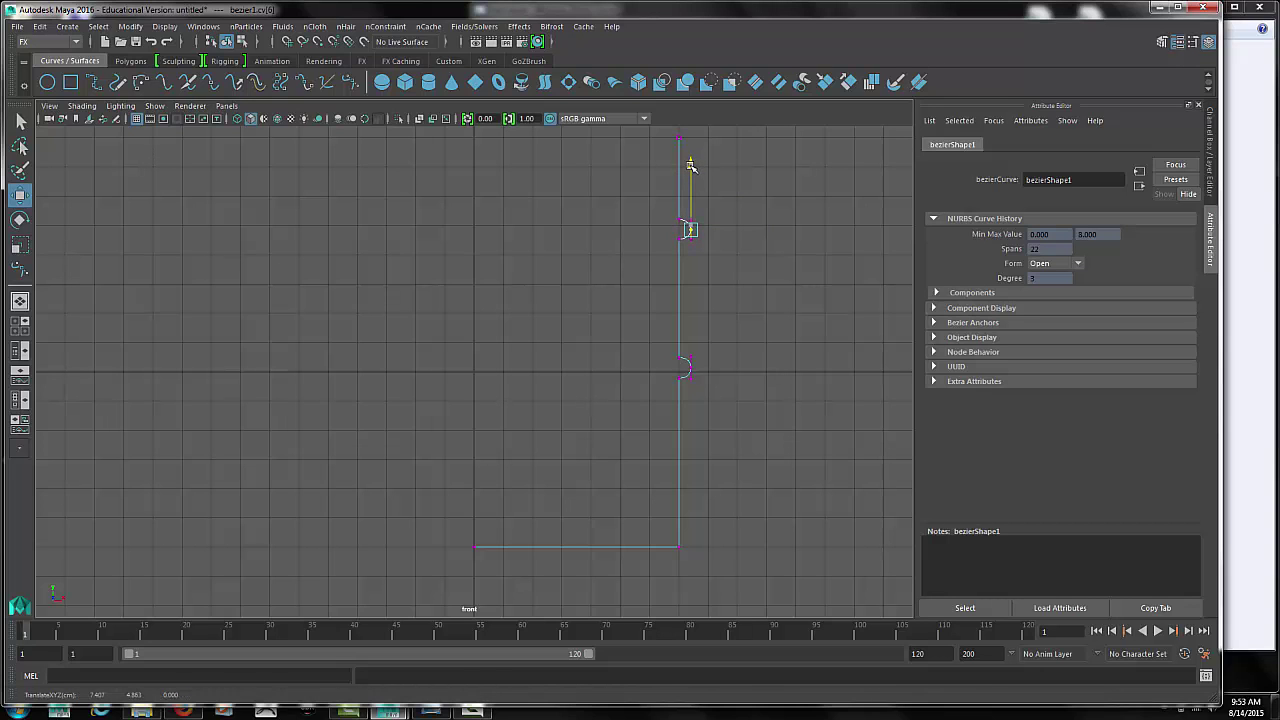
Step: Finish point editing and select the whole bezier1 curve in Object Mode
{"action": "left_click", "coordinate": [768, 297]}
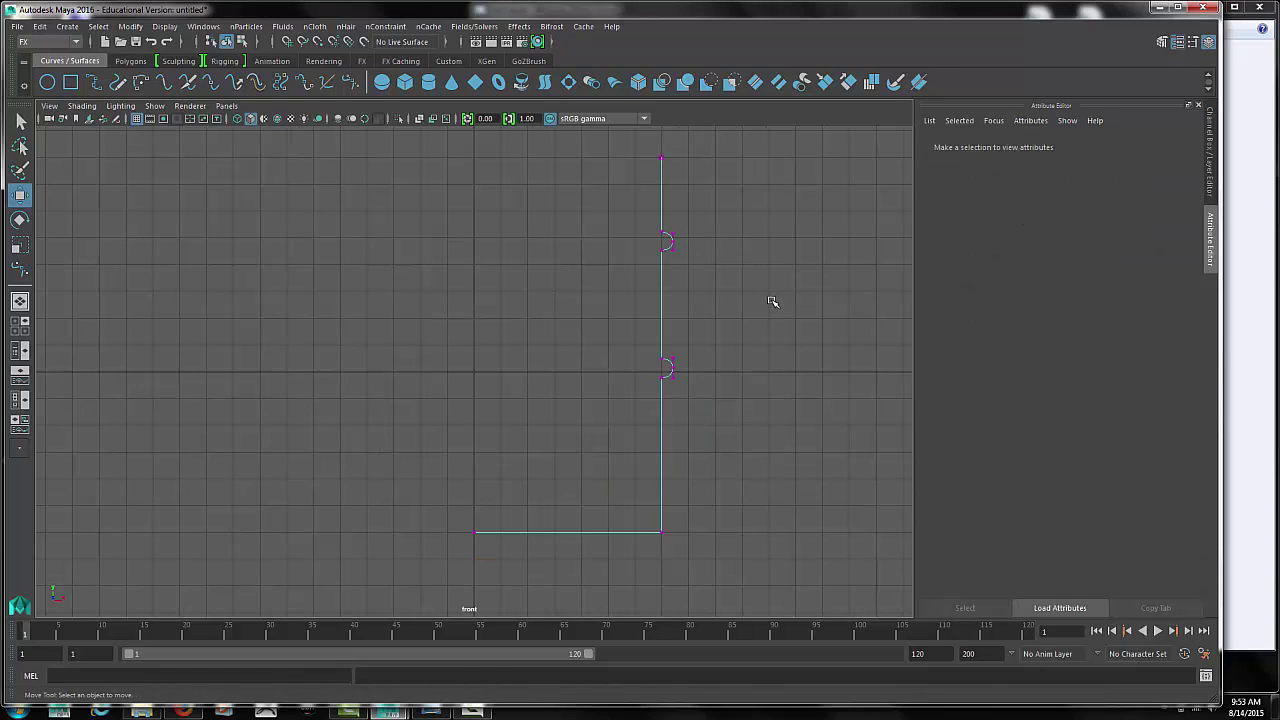
{"action": "scroll", "coordinate": [771, 301], "scroll_direction": "down", "scroll_amount": 2}
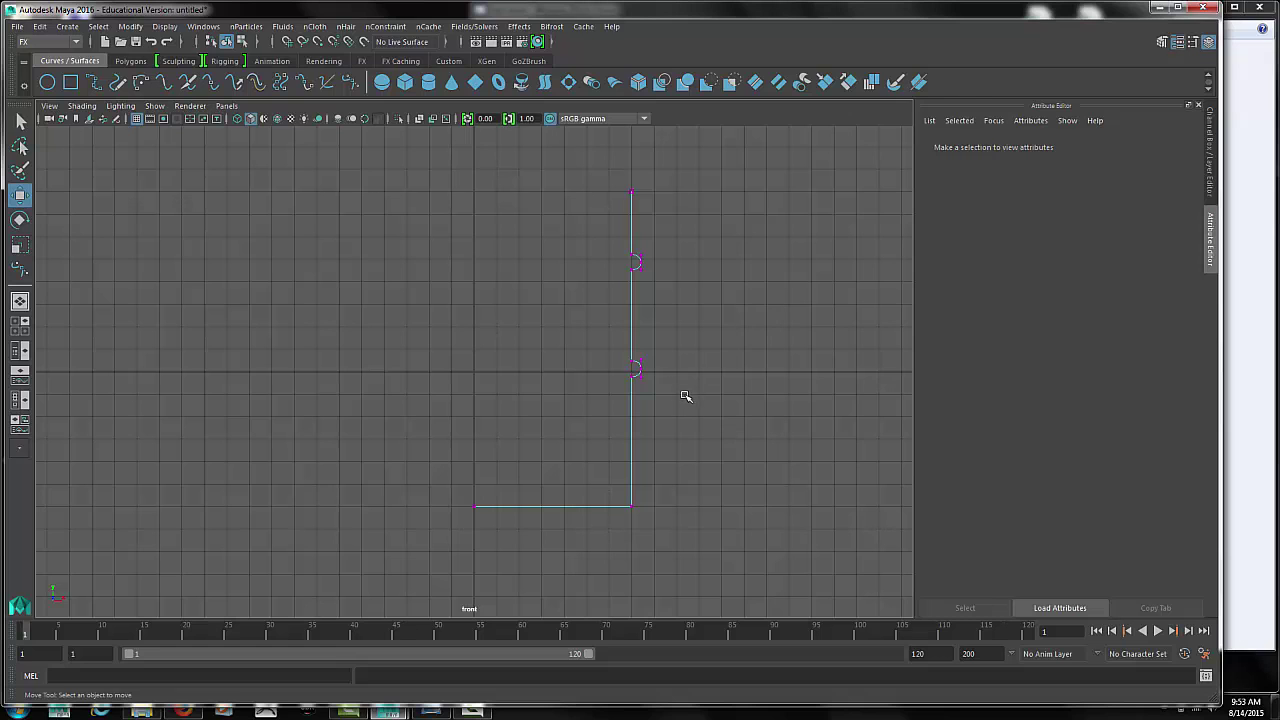
{"action": "left_click_drag", "start_coordinate": [682, 362], "coordinate": [636, 295]}
{"action": "left_click", "coordinate": [698, 291]}
{"action": "right_click_drag", "start_coordinate": [633, 259], "coordinate": [682, 241]}
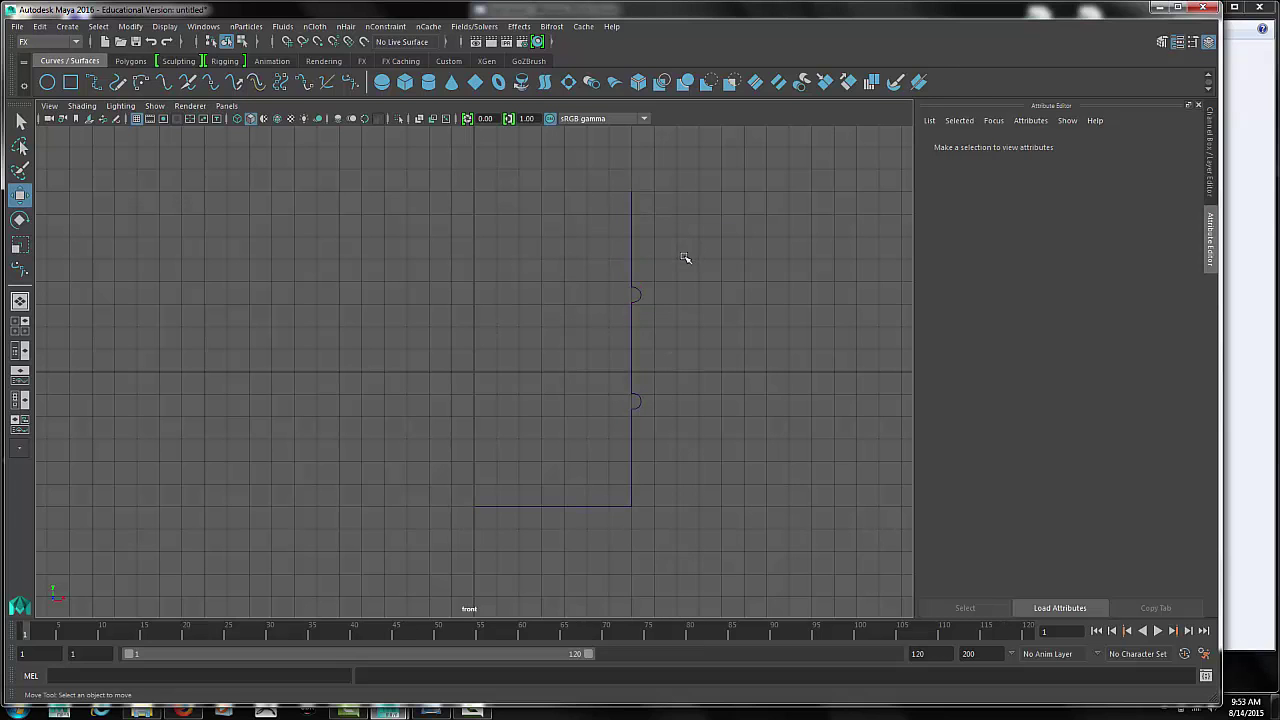
{"action": "left_click", "coordinate": [634, 260]}
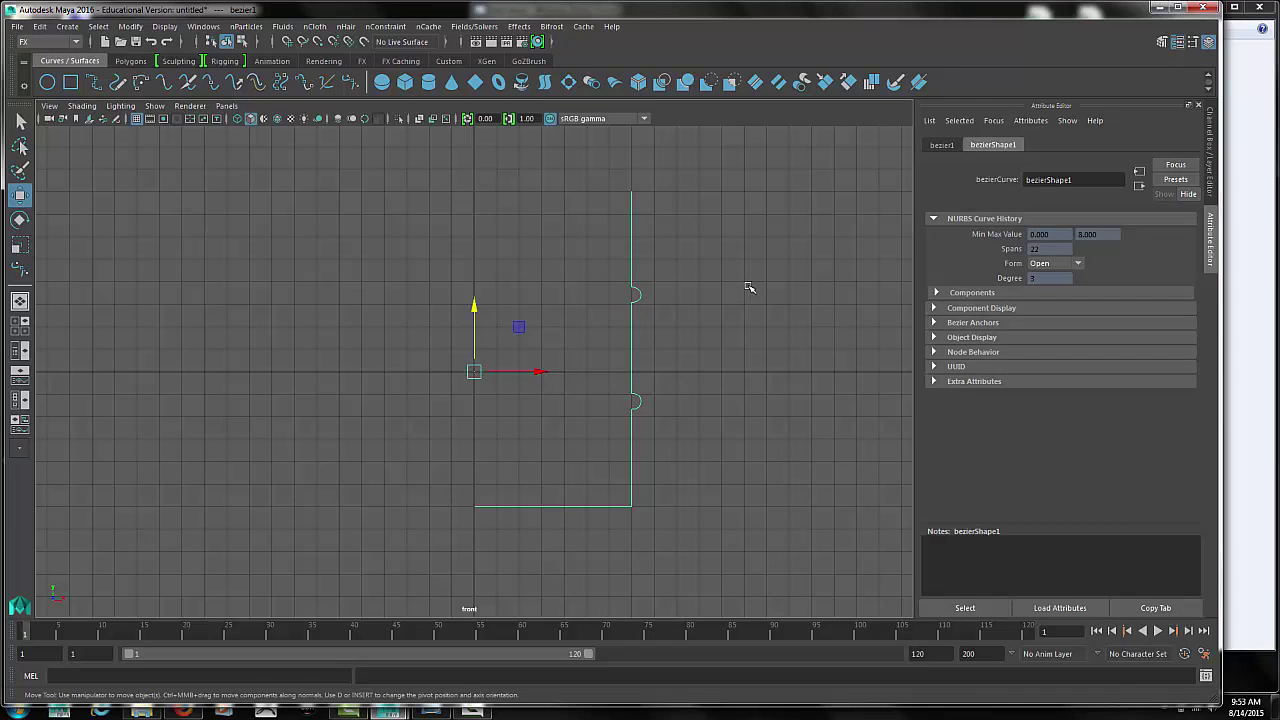
Step: Revolve bezier1 into a drum surface and show it in the four-view layout
{"action": "left_click", "coordinate": [522, 84]}
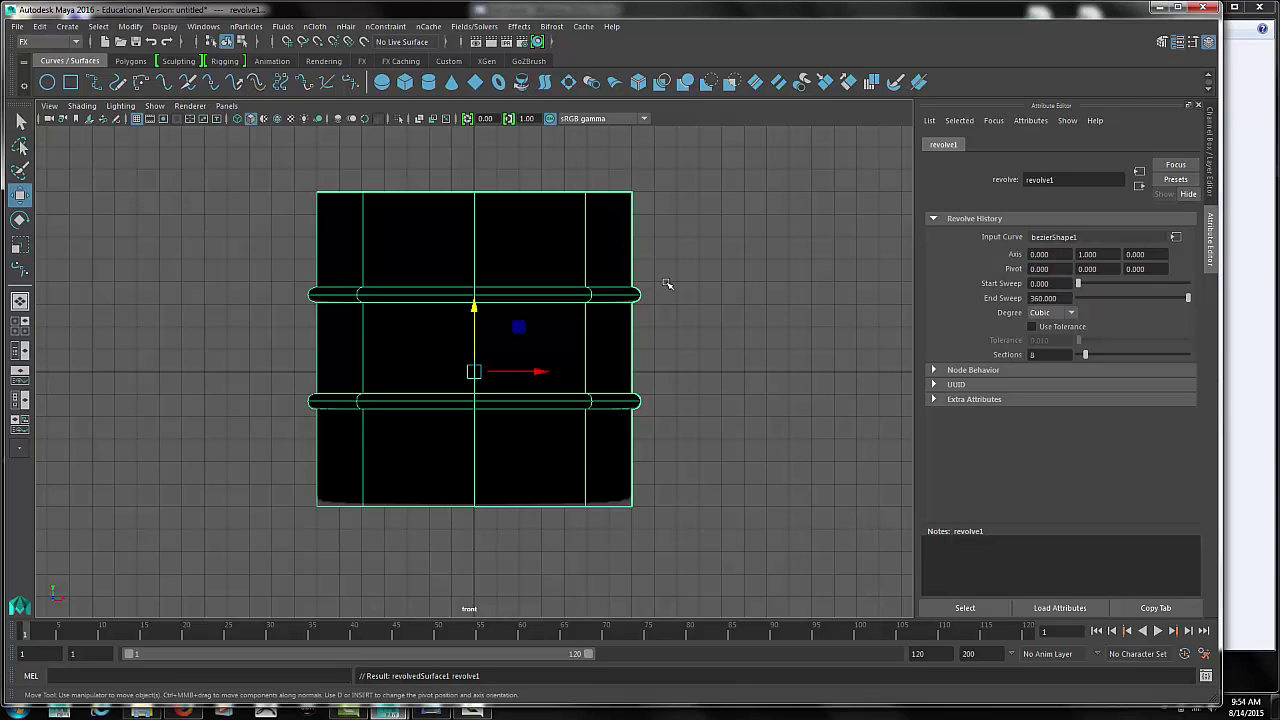
{"action": "key", "text": "space"}
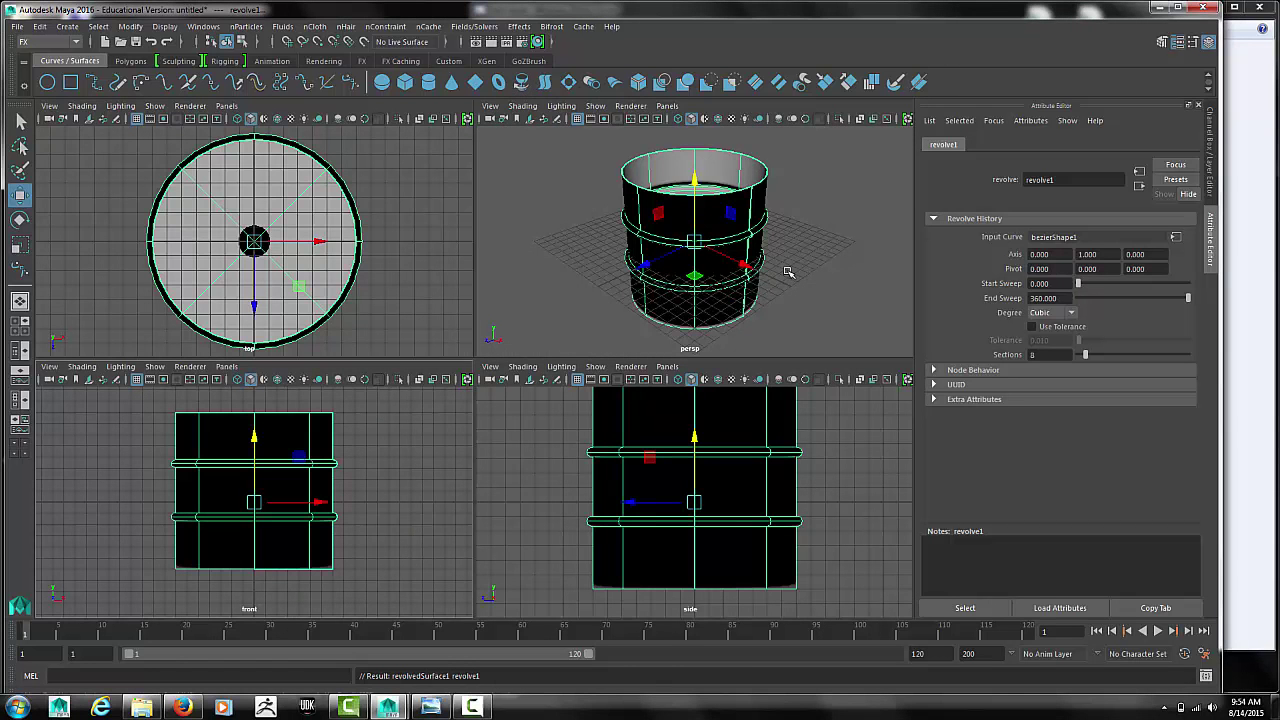
{"action": "left_click_drag", "start_coordinate": [789, 268], "coordinate": [645, 250], "text": "alt"}
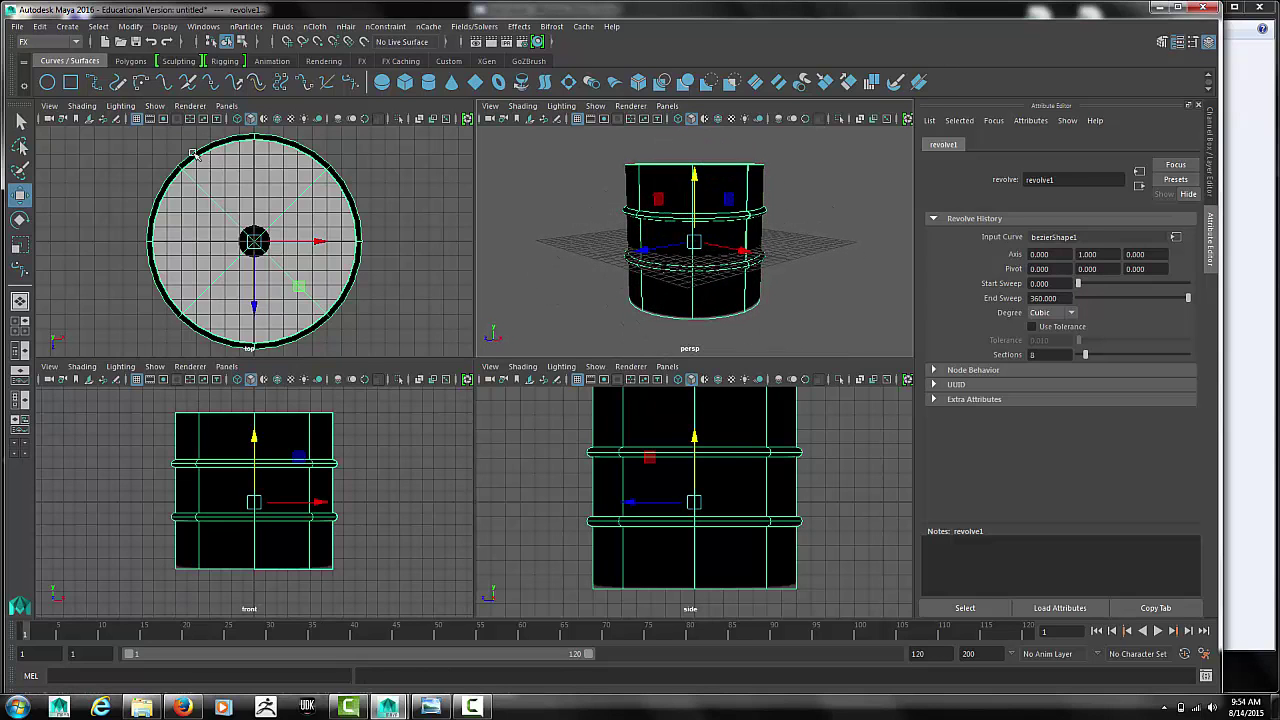
Step: Stretch the revolved drum taller with its manipulator, then bring up the steel-drum photo
{"action": "left_click", "coordinate": [24, 225]}
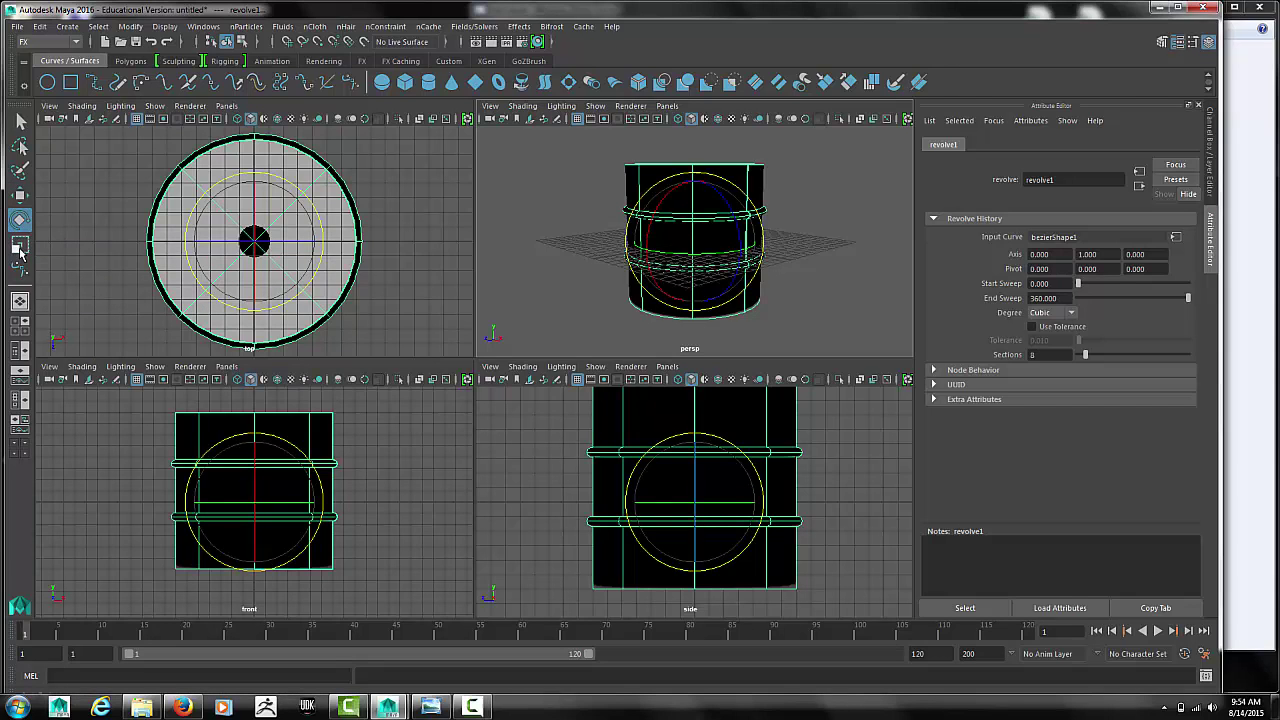
{"action": "left_click", "coordinate": [19, 247]}
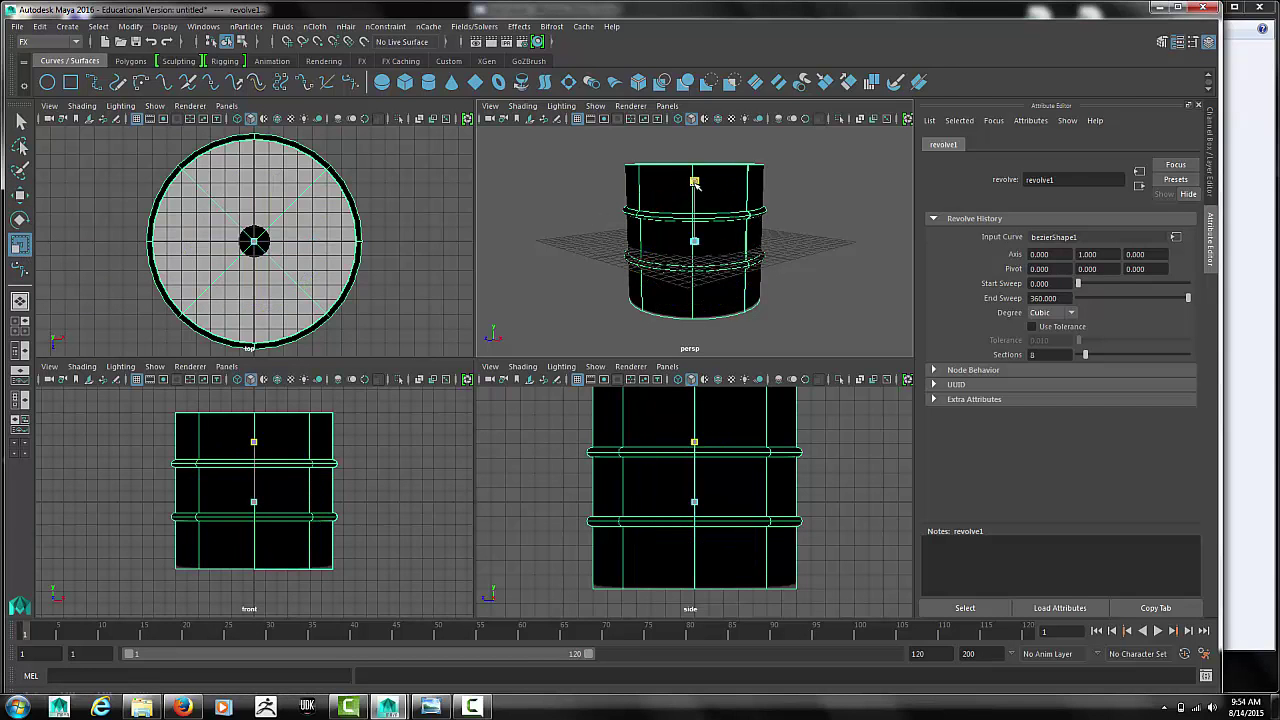
{"action": "mouse_move", "coordinate": [694, 181]}
{"action": "left_mouse_down"}
{"action": "mouse_move", "coordinate": [695, 161]}
{"action": "mouse_move", "coordinate": [694, 176]}
{"action": "left_mouse_up"}
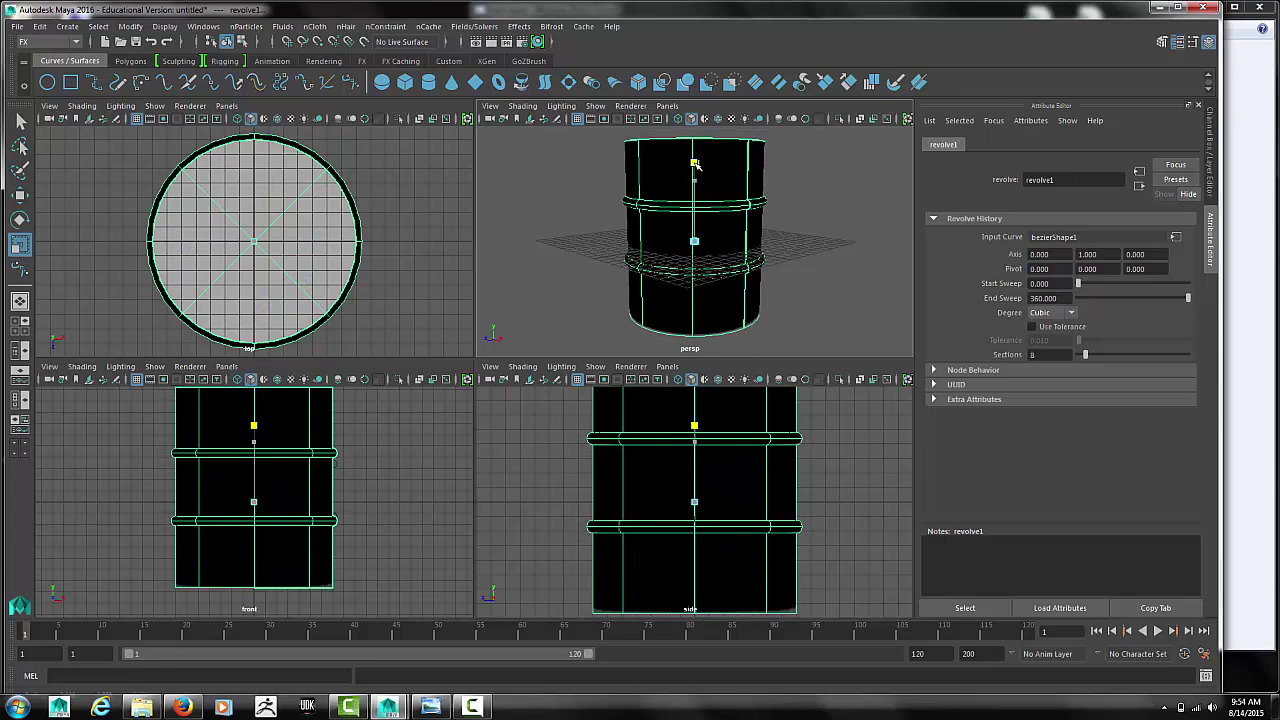
{"action": "left_click", "coordinate": [694, 176]}
{"action": "scroll", "coordinate": [590, 249], "scroll_direction": "down", "scroll_amount": 3}
{"action": "left_click_drag", "start_coordinate": [590, 249], "coordinate": [656, 239], "text": "alt"}
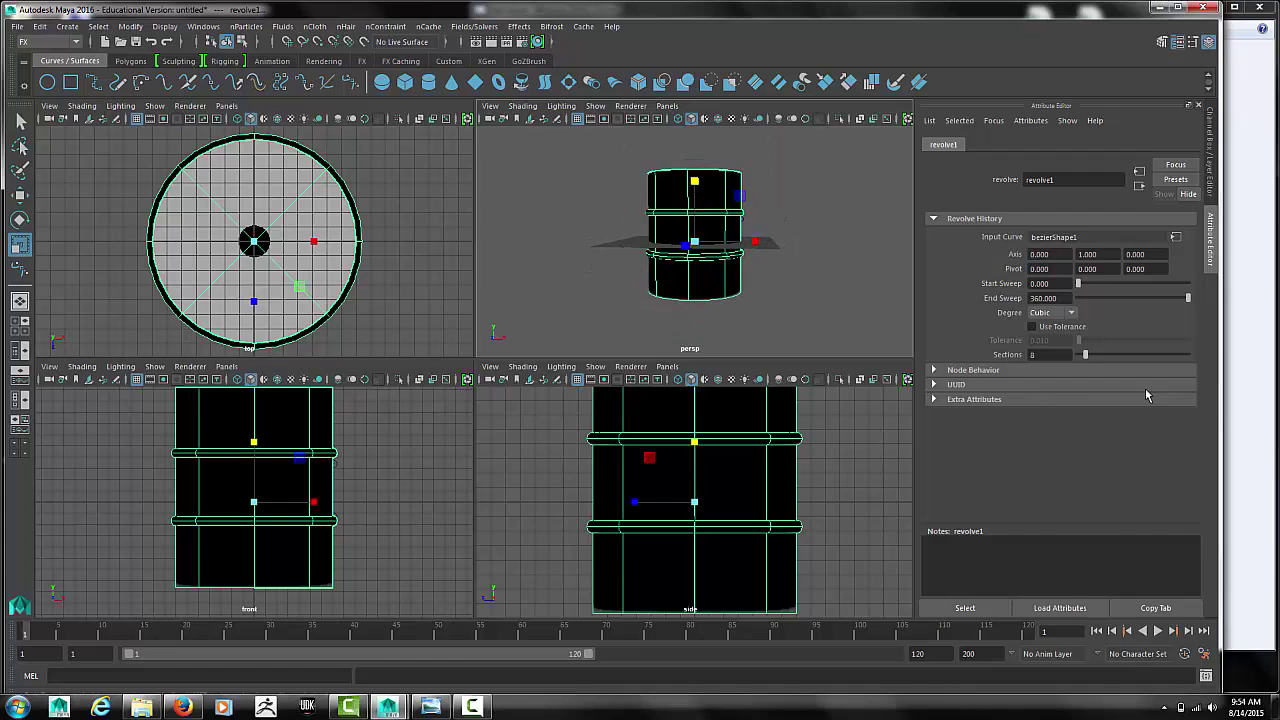
{"action": "left_click", "coordinate": [1240, 401]}
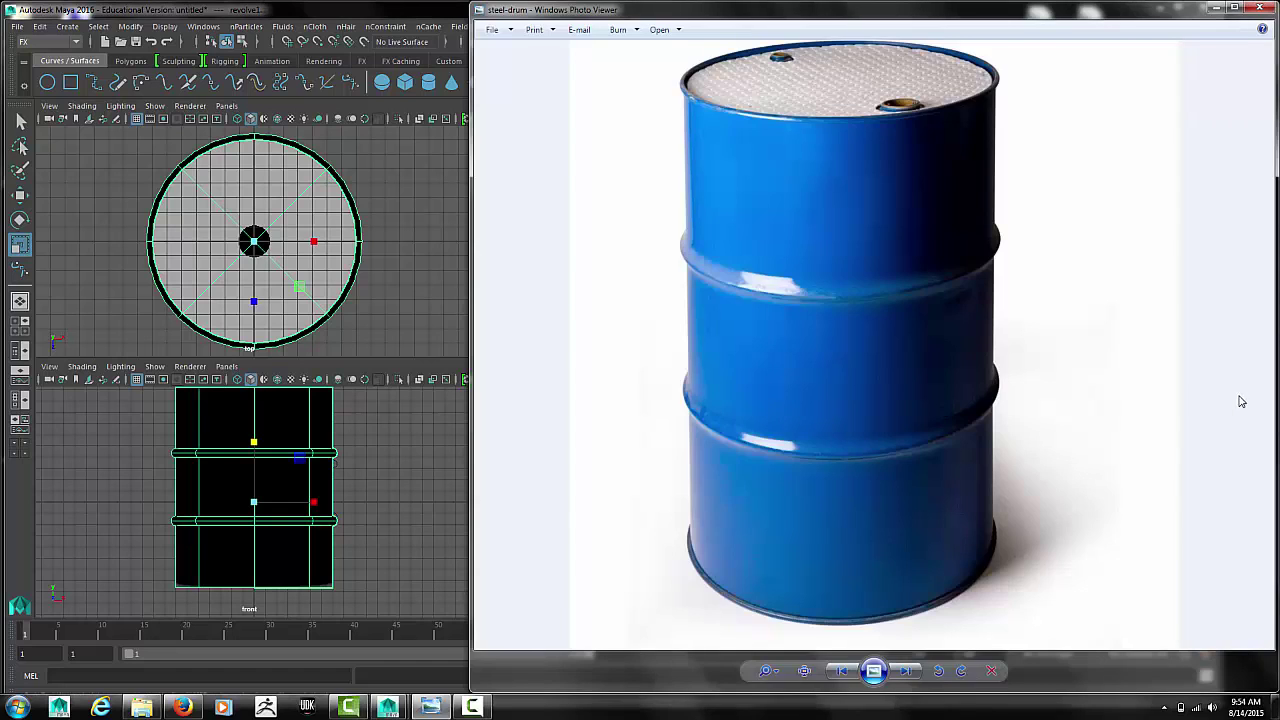
Step: Return to Maya and select the revolved drum surface
{"action": "left_click", "coordinate": [424, 250]}
{"action": "left_click", "coordinate": [684, 233]}
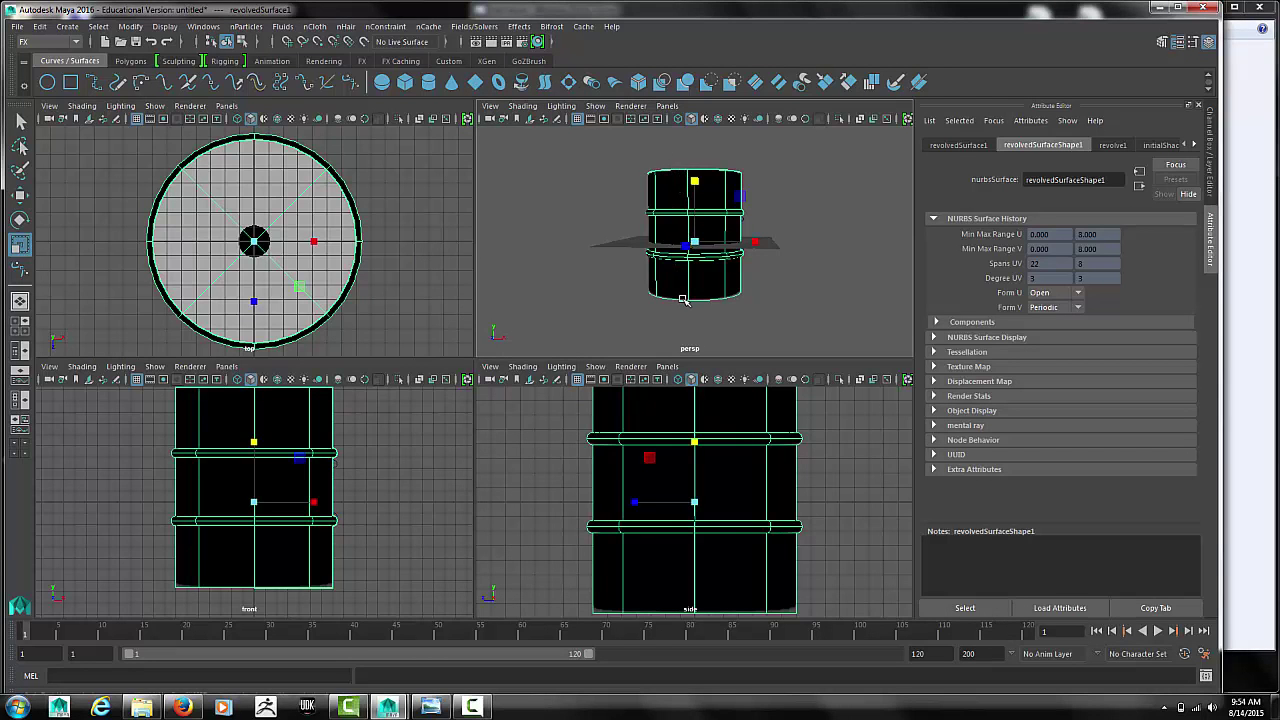
Step: Switch the shelf to the Polygons tab
{"action": "left_click", "coordinate": [130, 61]}
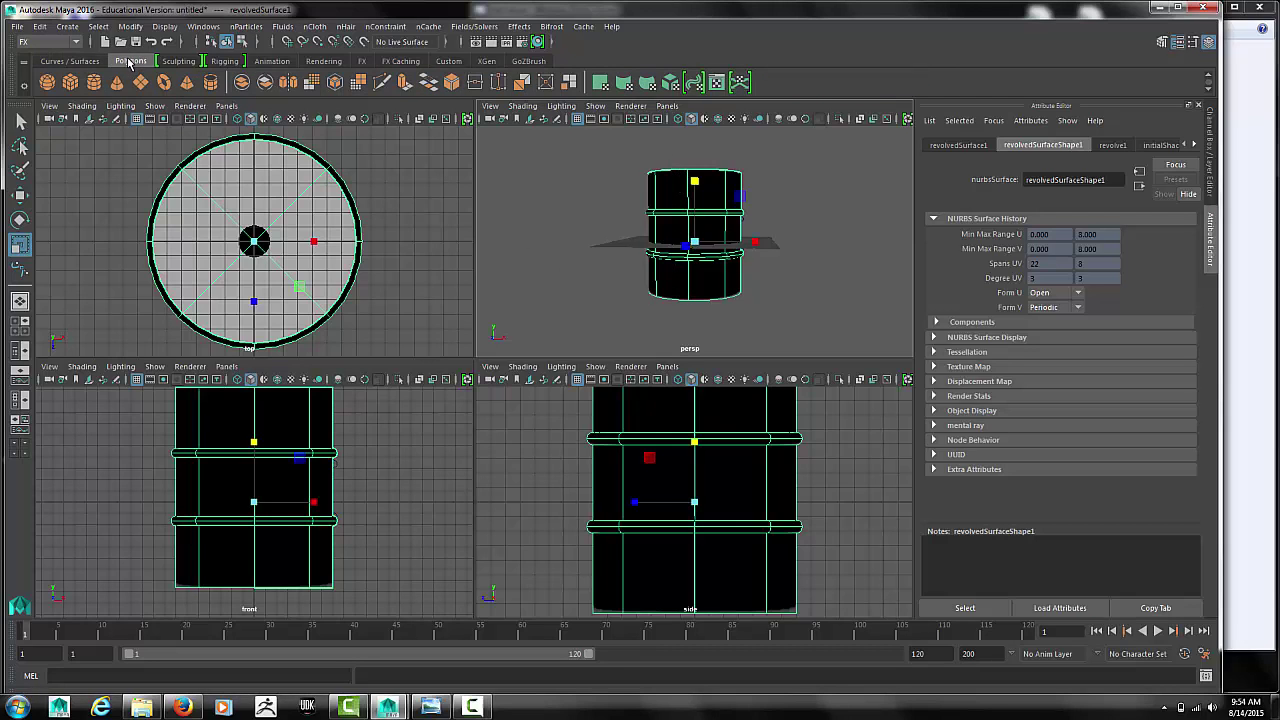